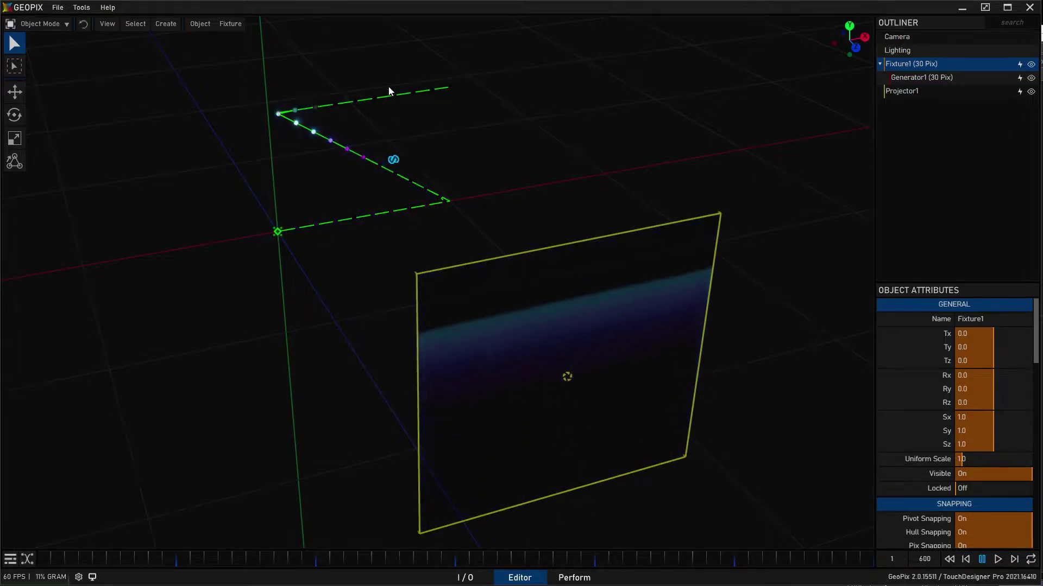
Turn on Enable Coordinate Sets in the Editor Settings preferences and close the dialog.
mouse_move(385, 129)
middle_mouse_down()
mouse_move(377, 132)
mouse_move(391, 141)
middle_mouse_up()
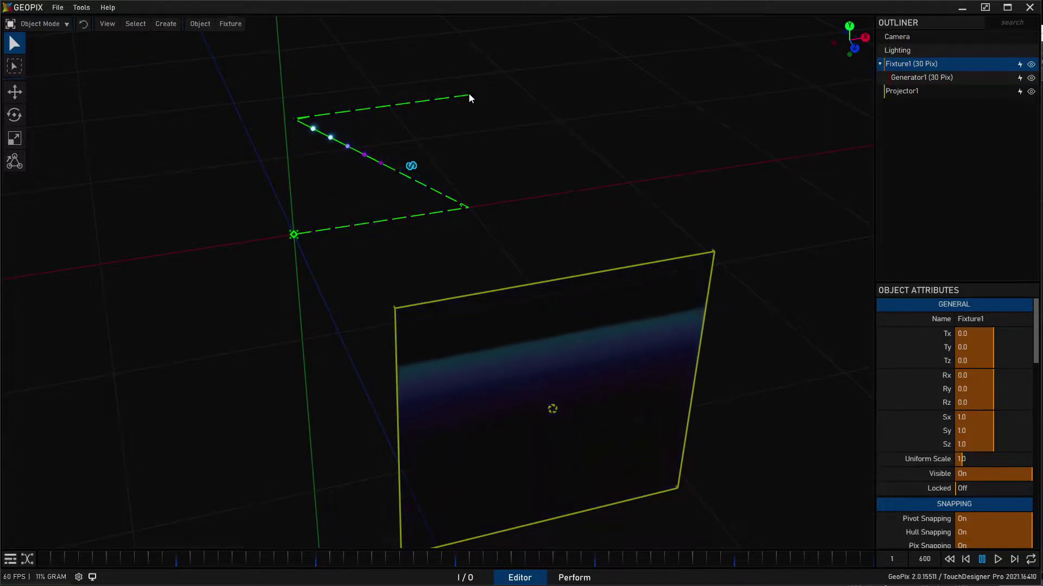
middle_click_drag(285, 172, 380, 190)
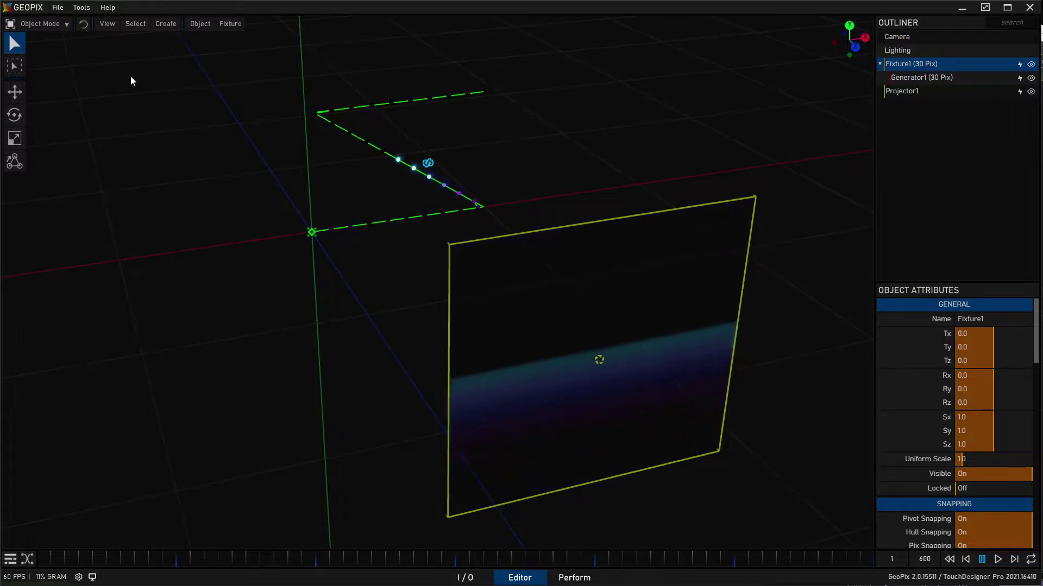
left_click(57, 7)
left_click(85, 94)
left_click_drag(168, 94, 403, 125)
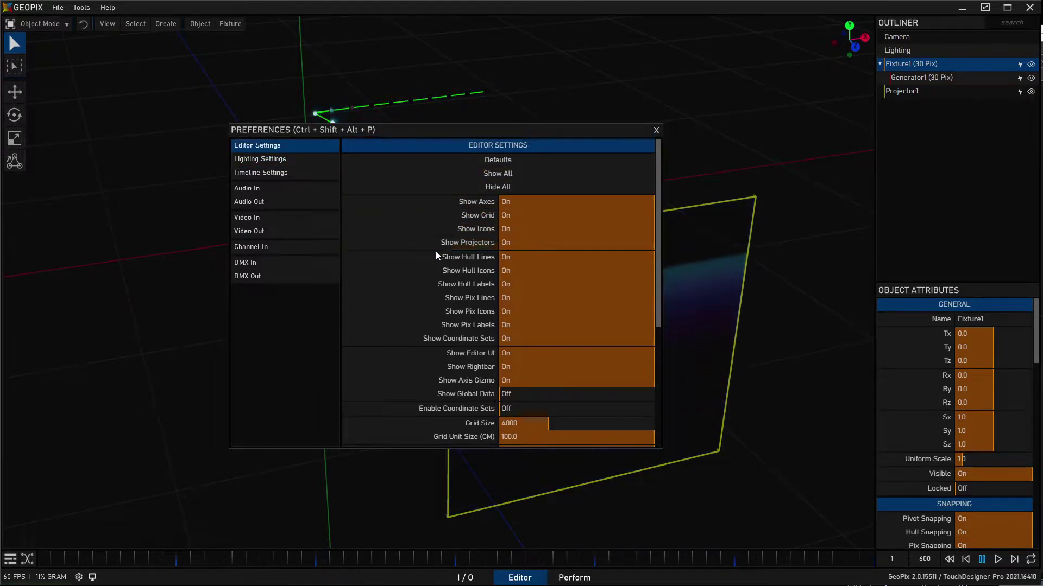
scroll(436, 255, "down", 2)
scroll(437, 255, "down", 2)
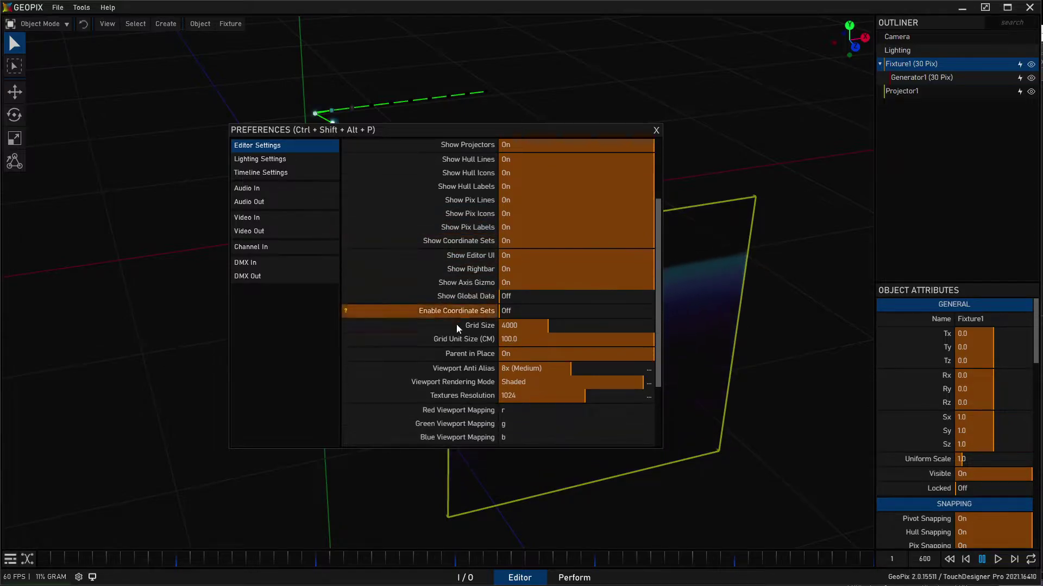
left_click(527, 314)
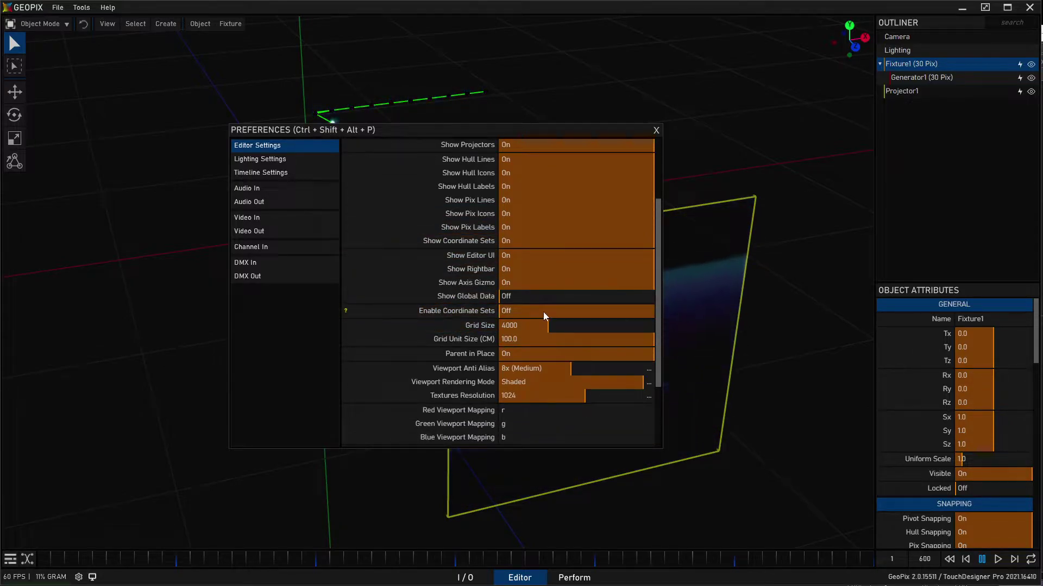
left_click(656, 130)
Preview the fixture in coordinate Set 2 and Set 3, ending on Set 2.
middle_click_drag(399, 194, 413, 189)
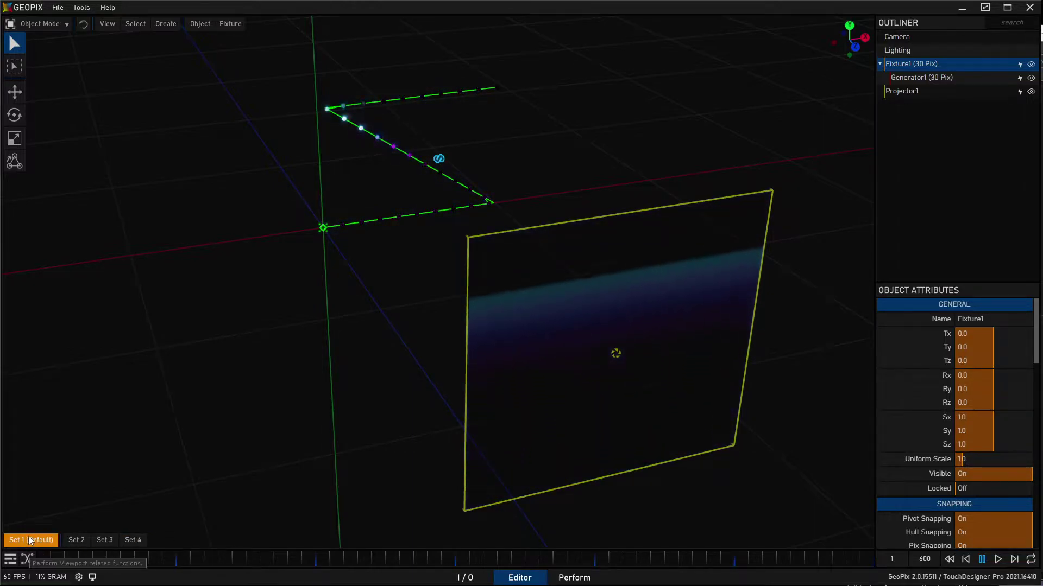
left_click(76, 540)
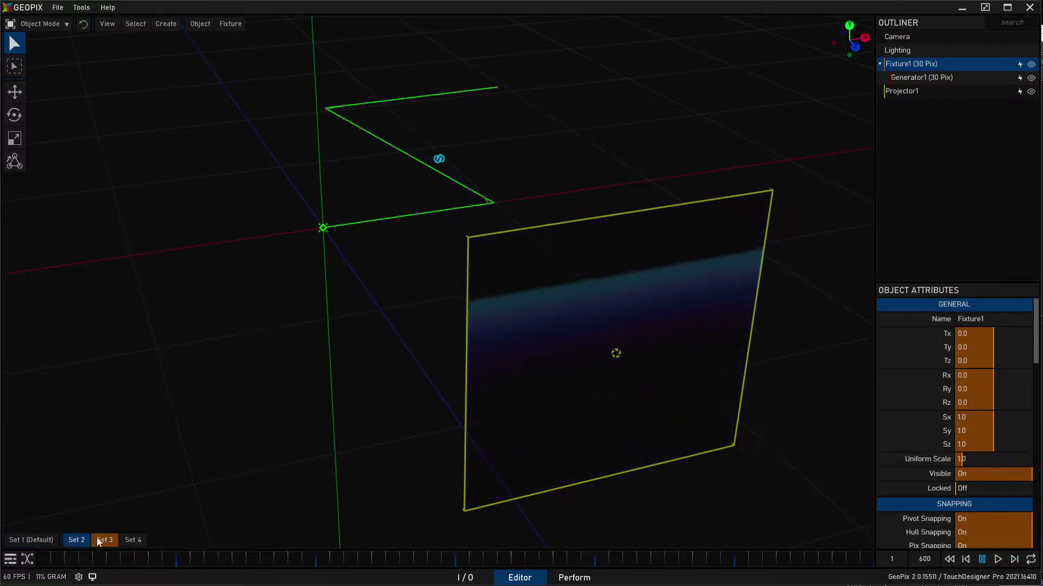
left_click(111, 540)
left_click(86, 541)
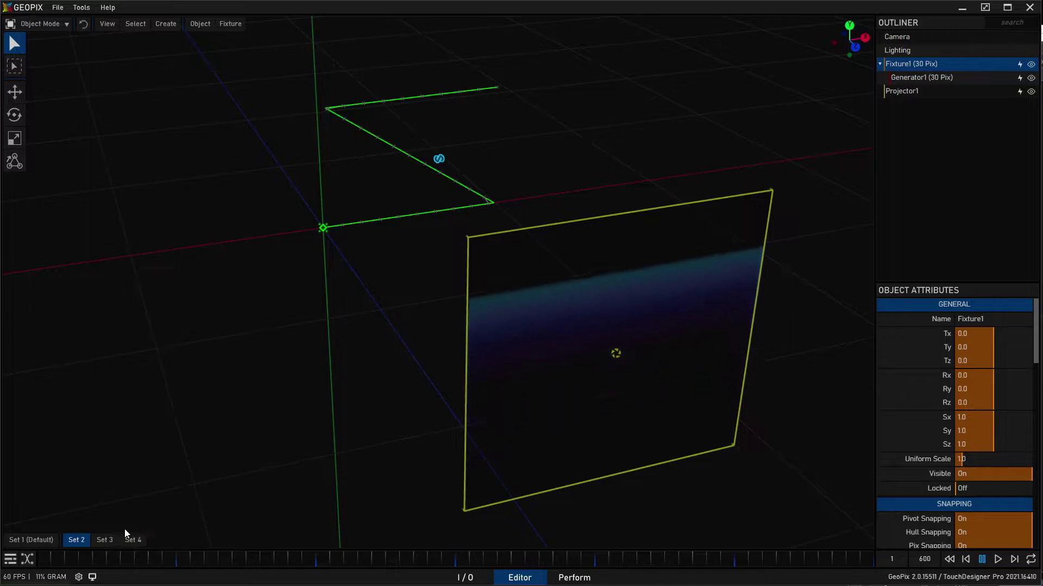
Return to Set 1 (Default) and inspect Generator1's attributes, including its Coordinate Set.
left_click(54, 540)
middle_click_drag(396, 219, 405, 267)
scroll(408, 234, "up", 3)
middle_click_drag(409, 194, 470, 255)
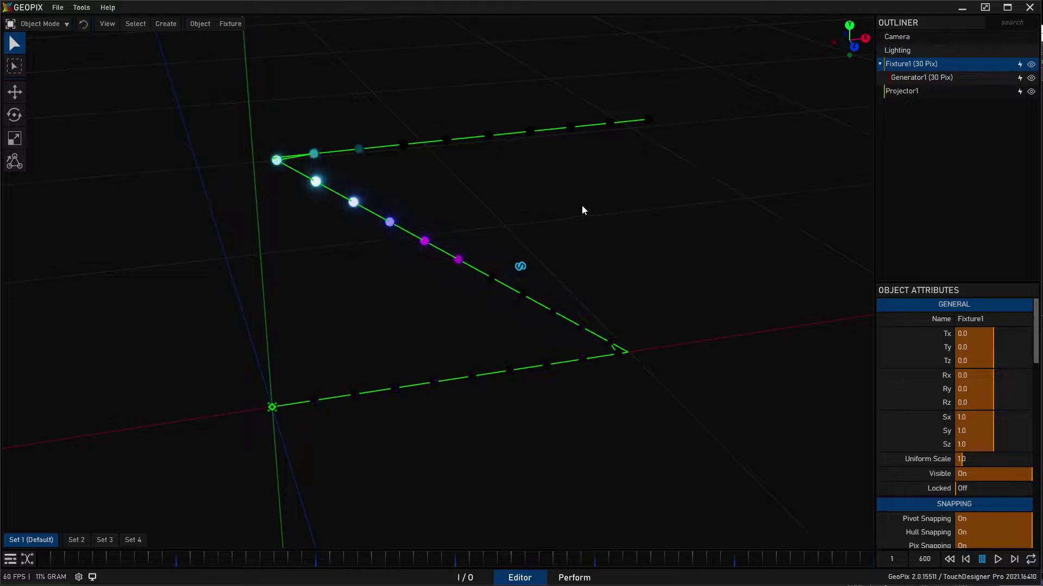
left_click(933, 80)
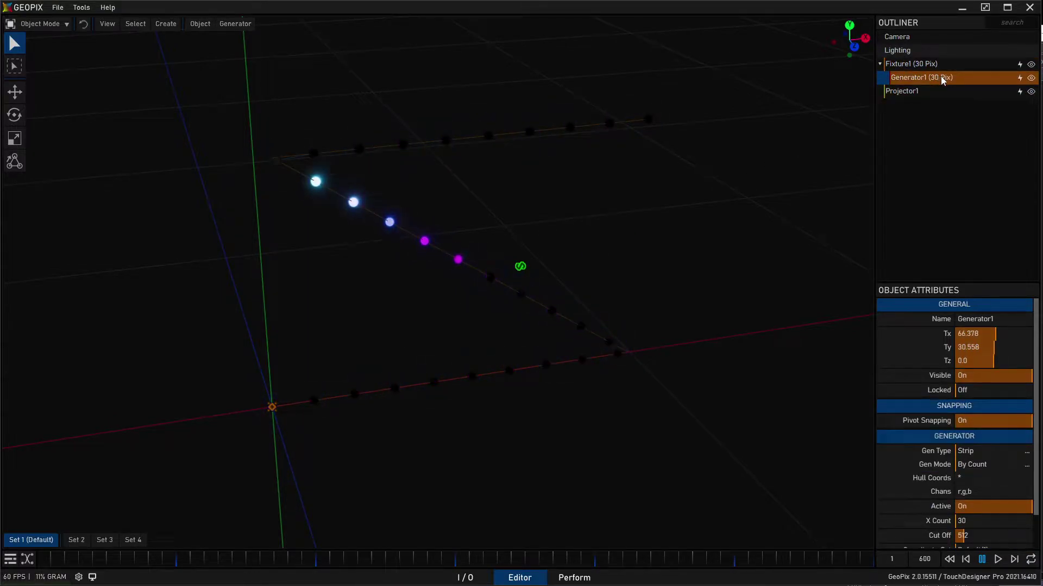
scroll(917, 406, "down", 1)
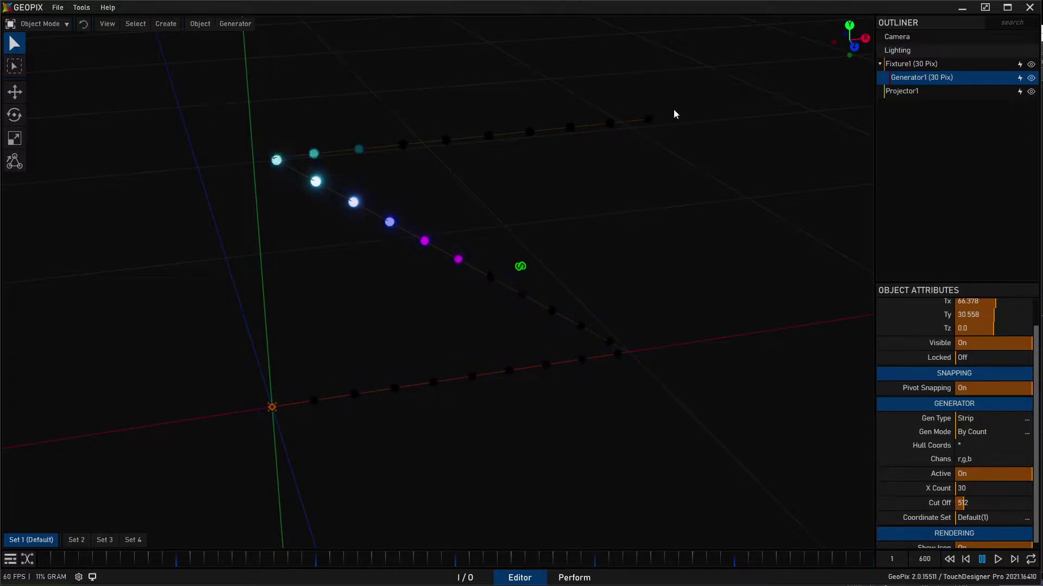
Try moving hull point 4 of Fixture1 in Hull Mode, undo the change and return to Object Mode.
left_click(911, 63)
left_click(44, 24)
left_click(36, 51)
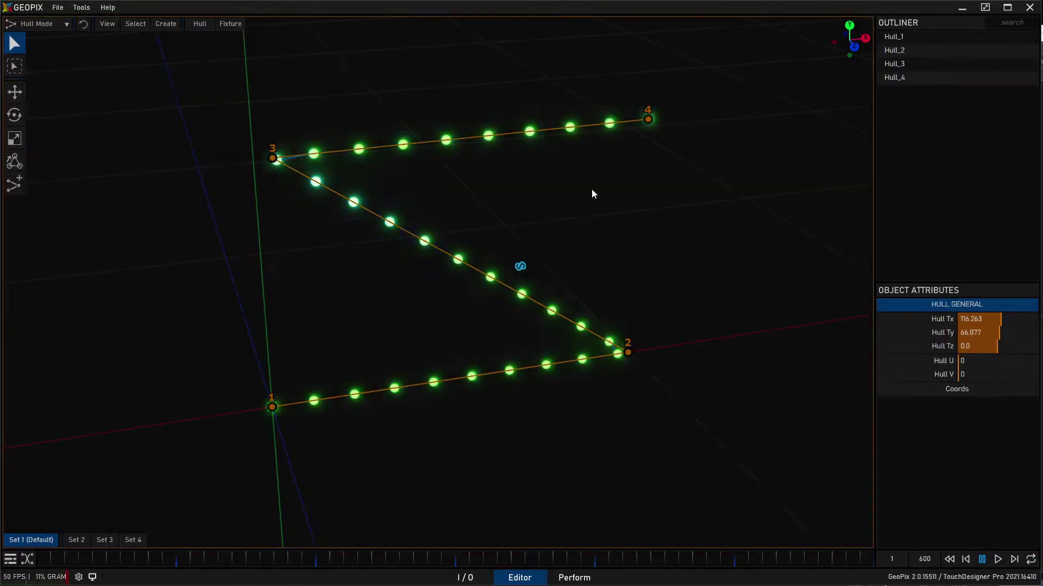
left_click(665, 128)
left_click_drag(738, 85, 539, 140)
left_click_drag(687, 140, 798, 211)
key("Delete")
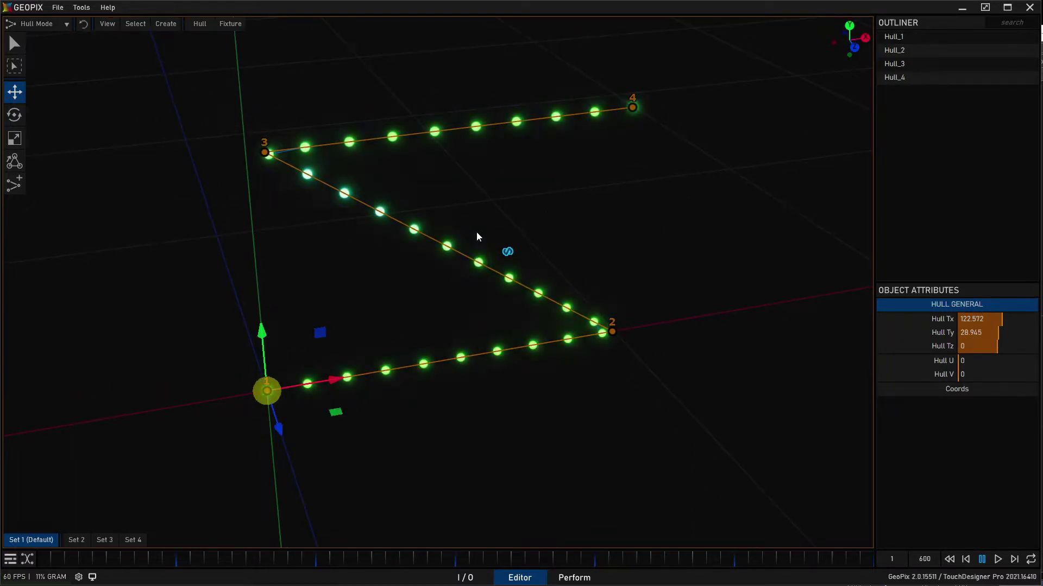
left_click(36, 23)
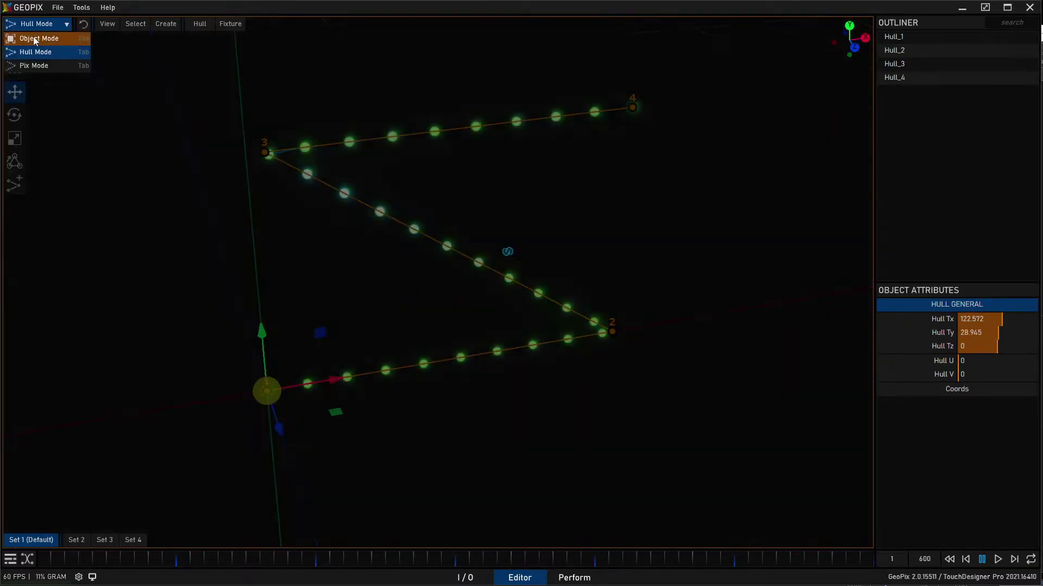
left_click(34, 38)
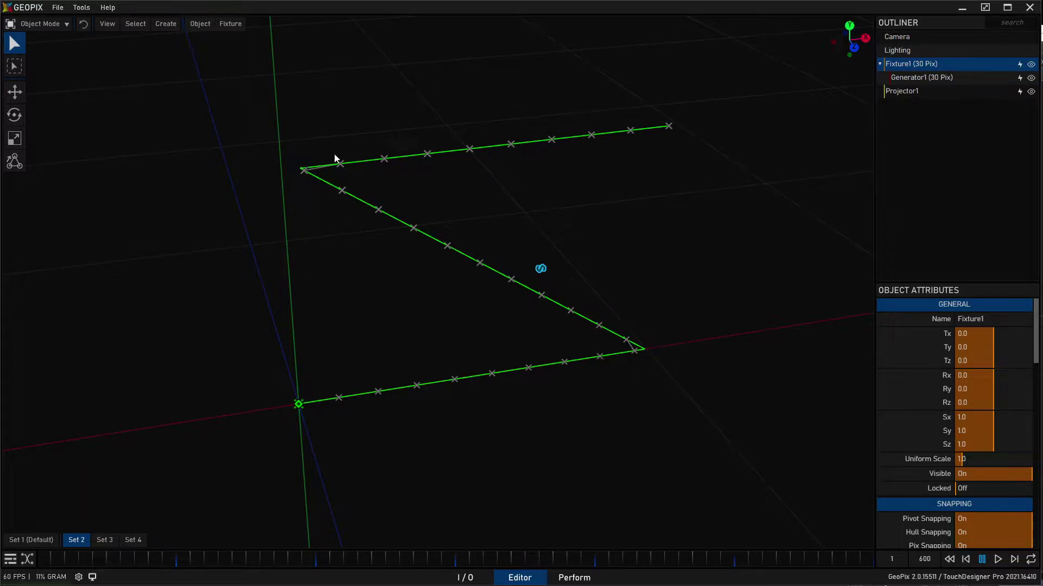
Duplicate Generator1 under Fixture1.
middle_click_drag(417, 283, 419, 283)
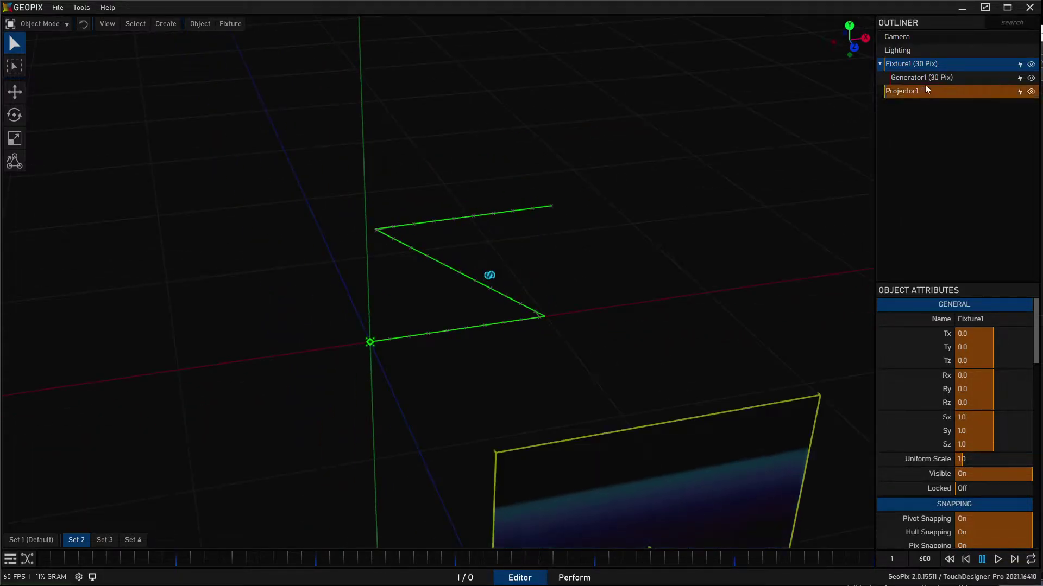
middle_click_drag(544, 300, 498, 162)
scroll(489, 189, "down", 2)
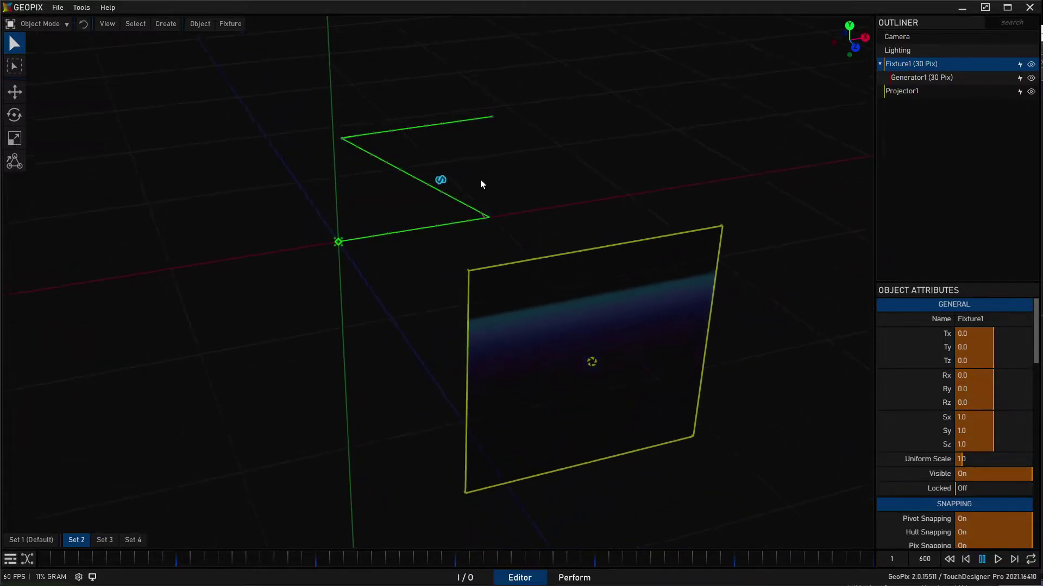
left_click(961, 77)
middle_click_drag(662, 294, 644, 267)
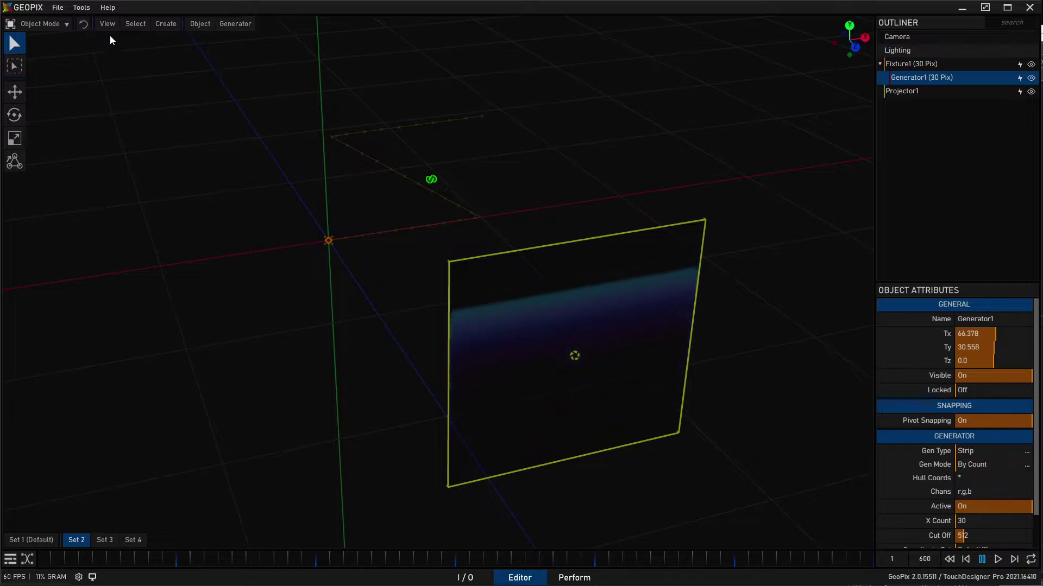
key("ctrl+d")
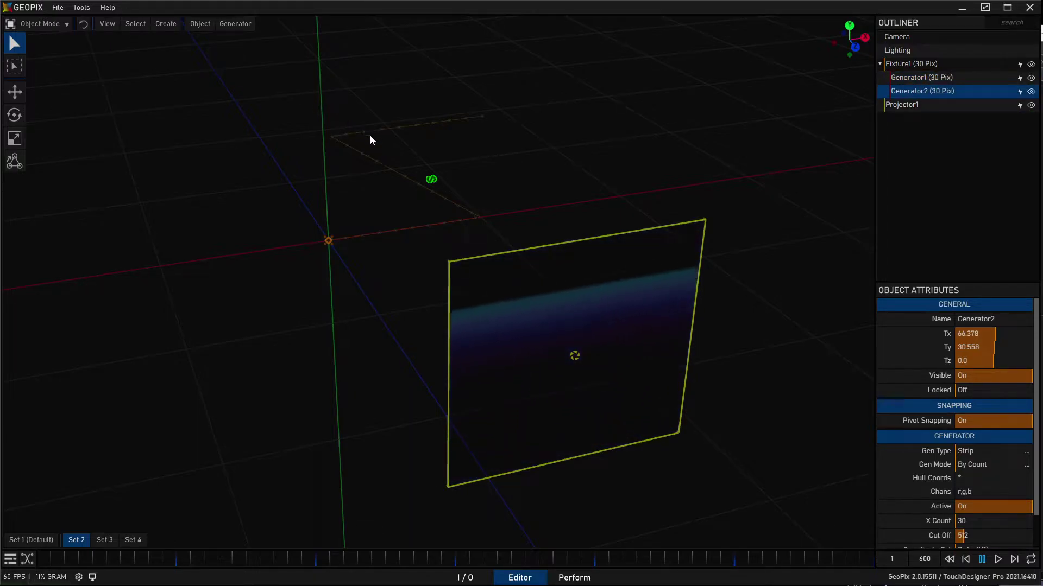
Move the duplicated generator along the X axis to a Tx of about 78.07, beside the original.
key("w")
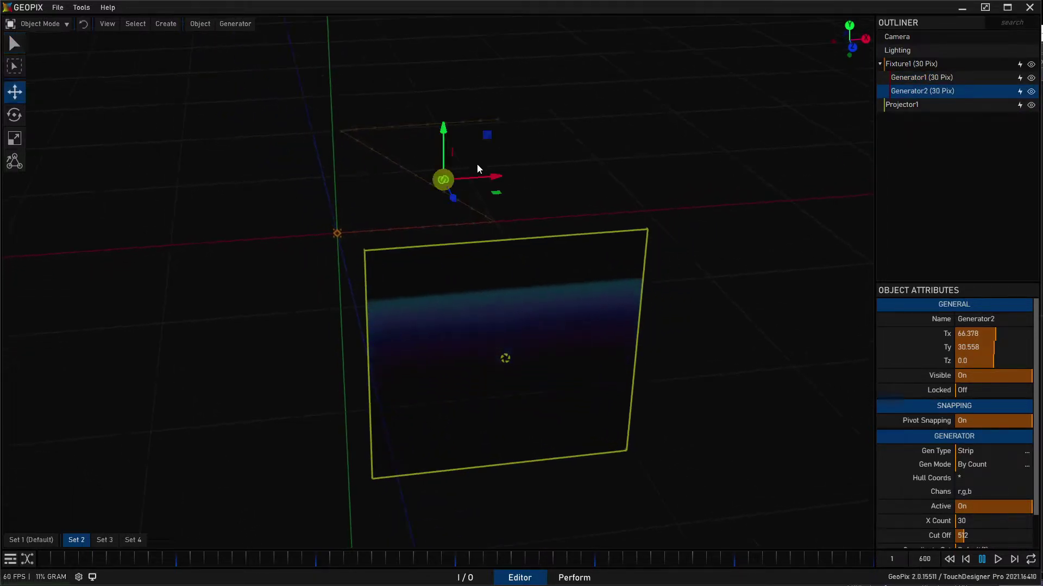
left_click_drag(496, 179, 509, 179)
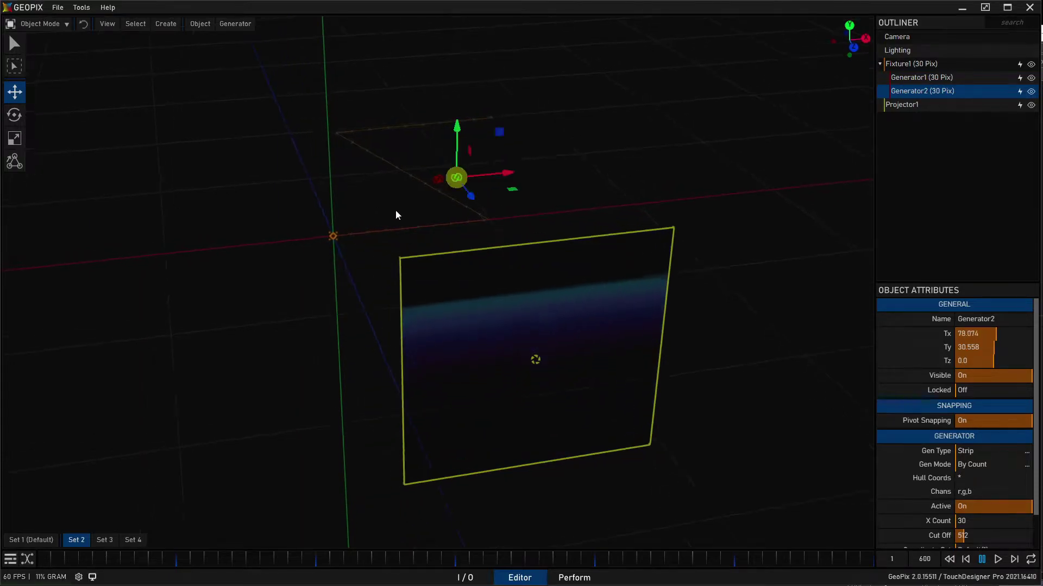
key("q")
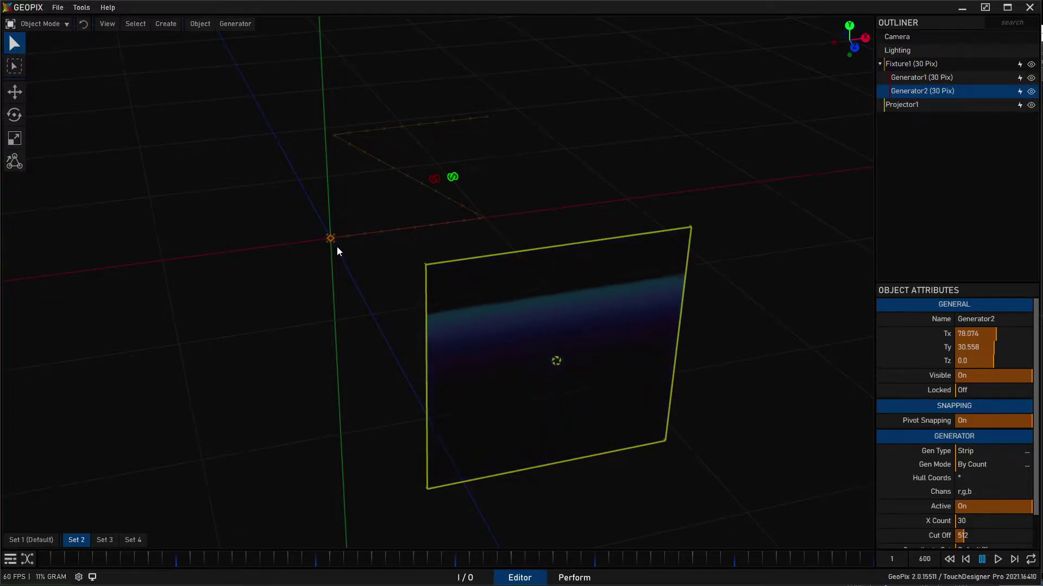
Assign the duplicated generator to Coordinate Set 2 and view its pixels along the fixture.
scroll(906, 394, "down", 2)
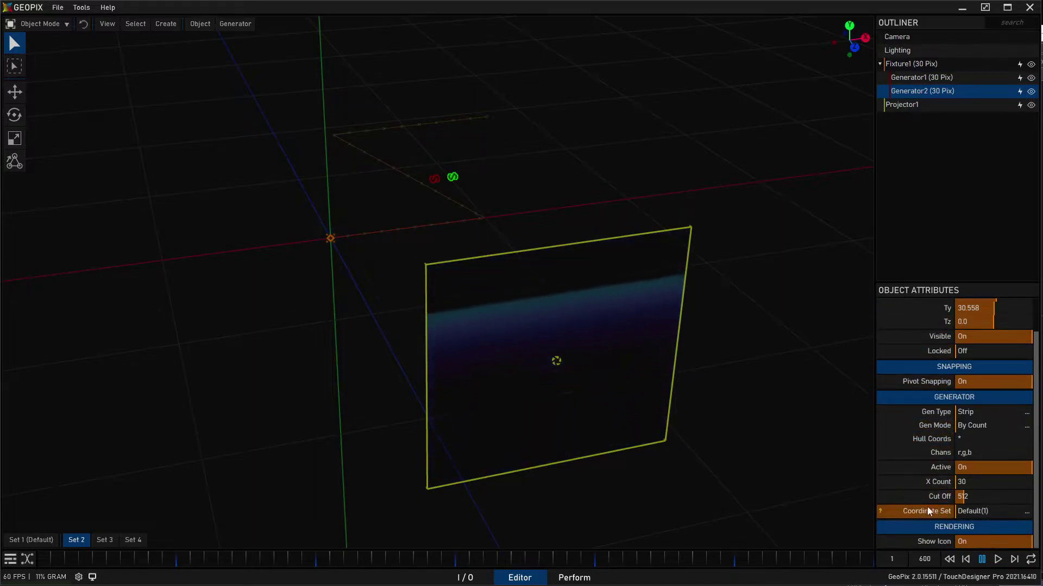
left_click(1009, 511)
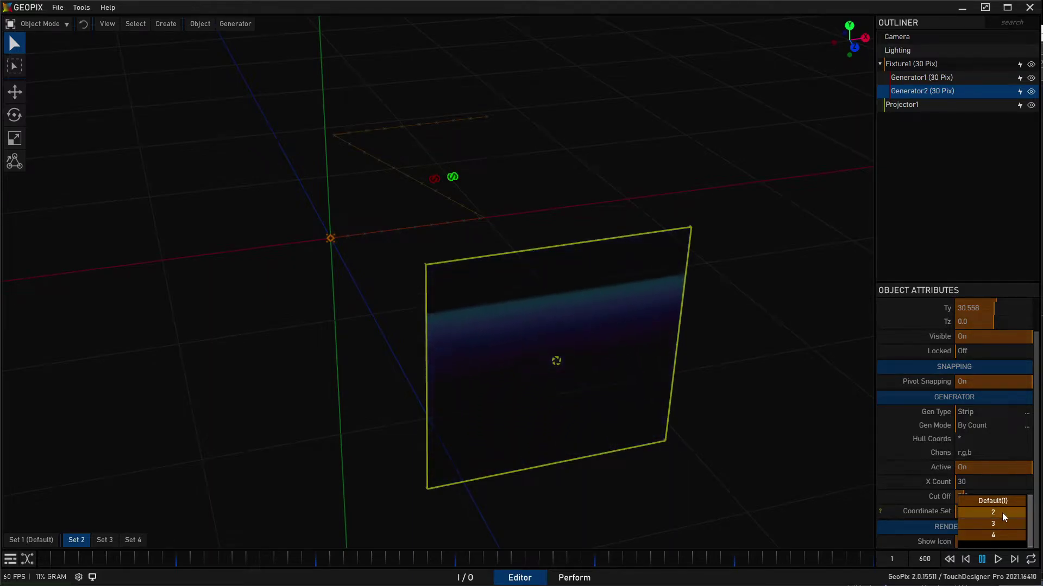
left_click(1002, 512)
middle_click_drag(522, 190, 535, 283)
right_click_drag(535, 282, 431, 128)
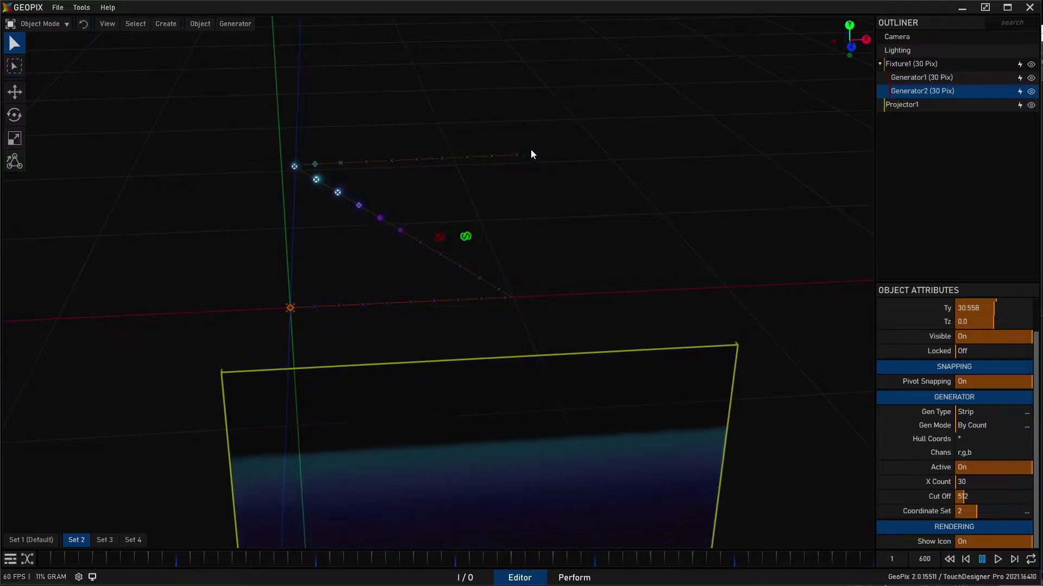
middle_click_drag(591, 226, 409, 266)
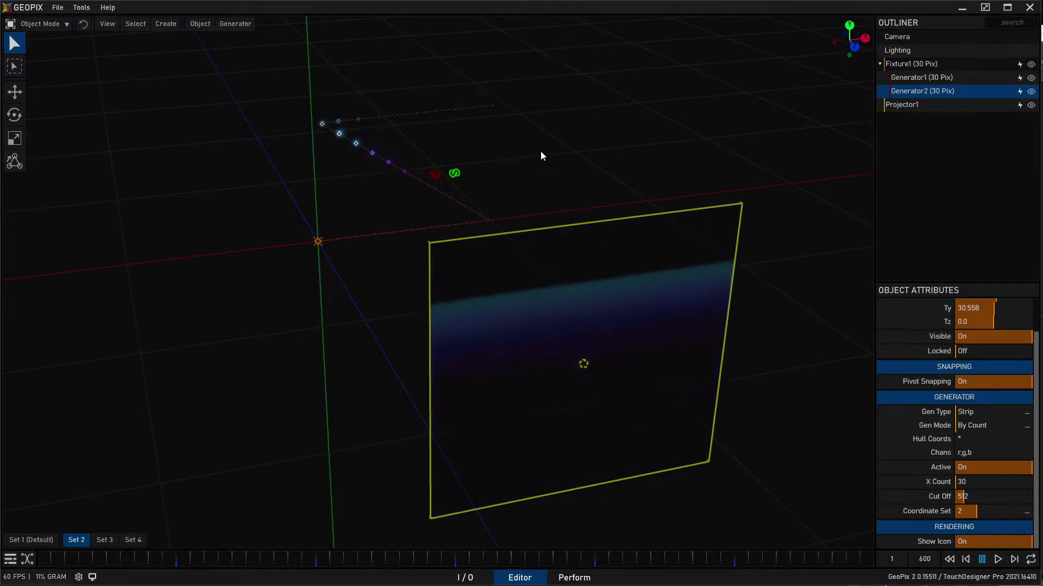
middle_click_drag(577, 156, 484, 149)
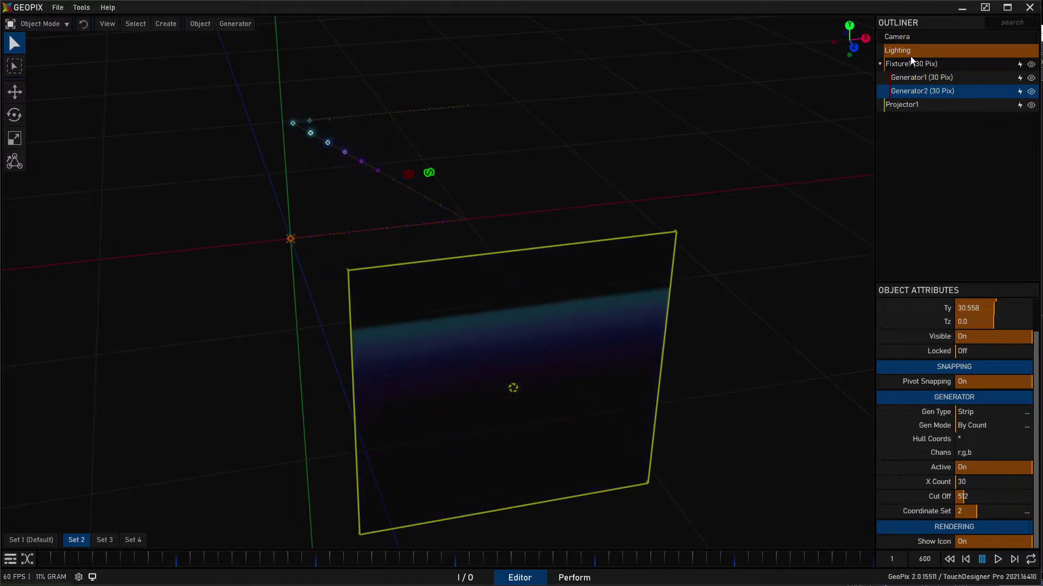
In Hull Mode for Fixture1, move hull point 3 along X to a Hull Tx of about 0.148, and return to Object Mode.
scroll(470, 210, "up", 3)
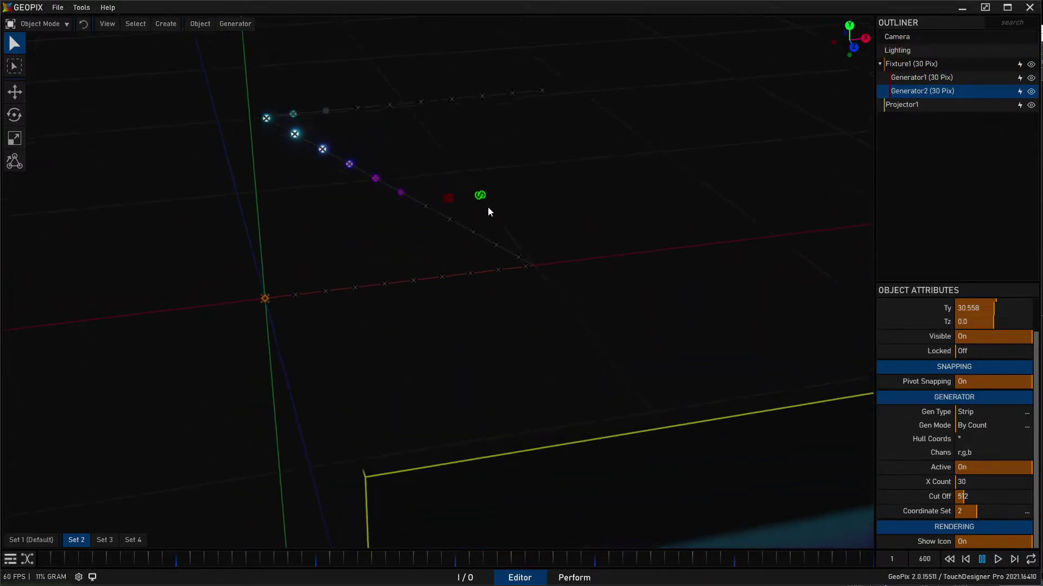
left_click(910, 64)
left_click(43, 24)
left_click(48, 52)
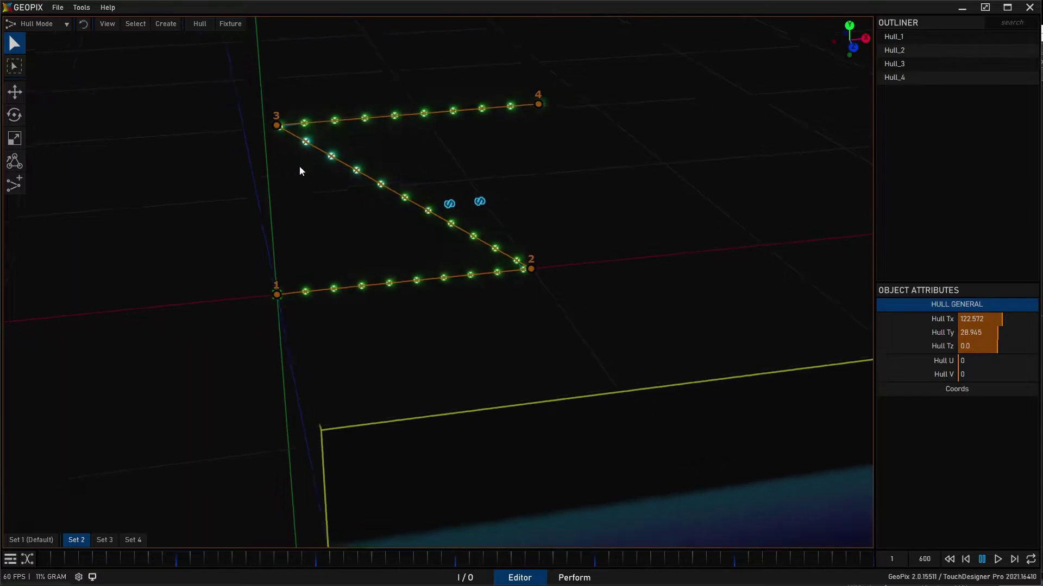
left_click(286, 121)
key("w")
left_click_drag(347, 116, 335, 117)
key("q")
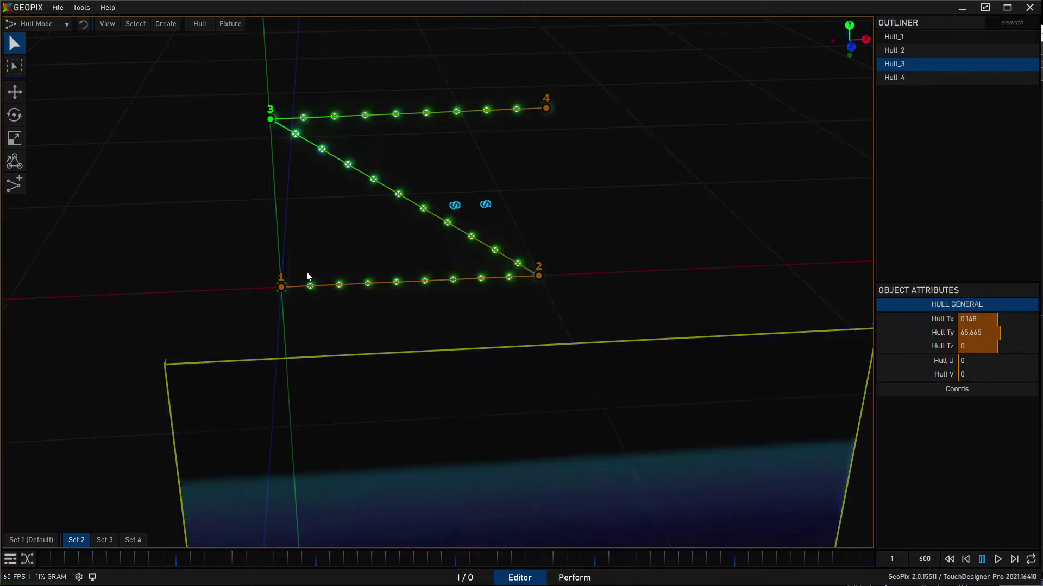
left_click(40, 24)
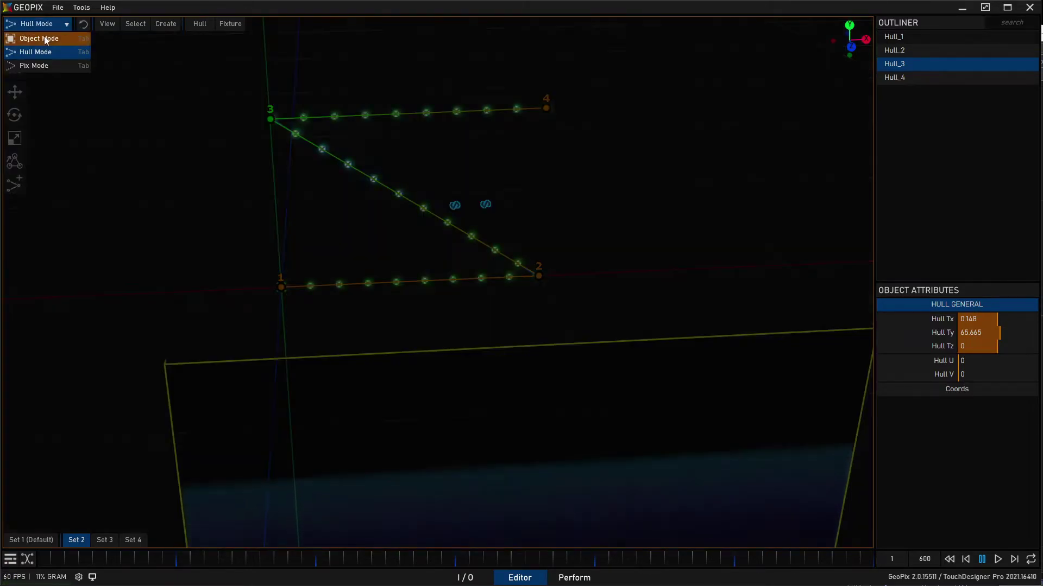
left_click(44, 36)
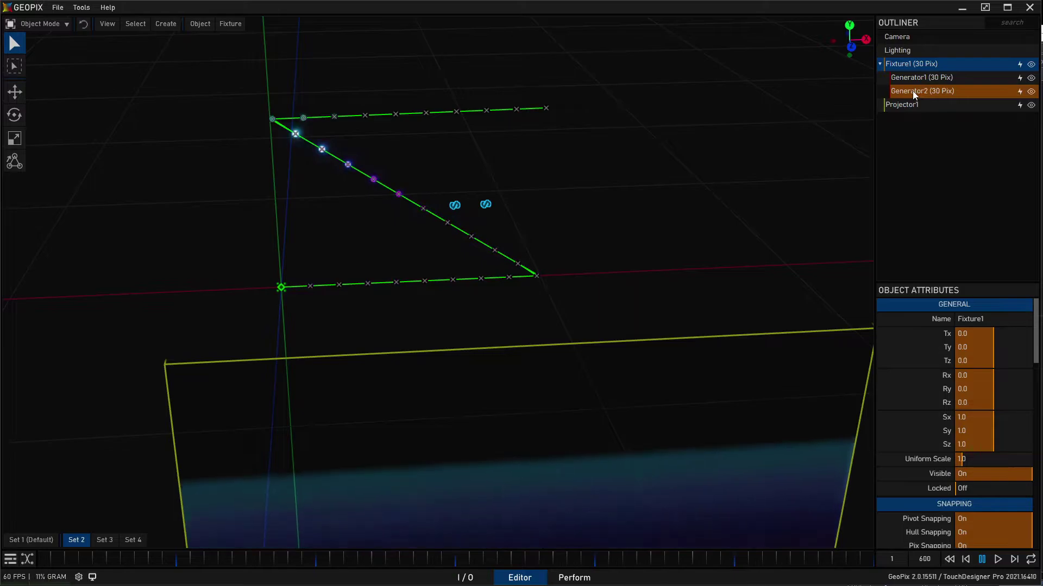
Set Generator2's Hull Coords to 1,3 and view the resulting pixel strip.
left_click(918, 91)
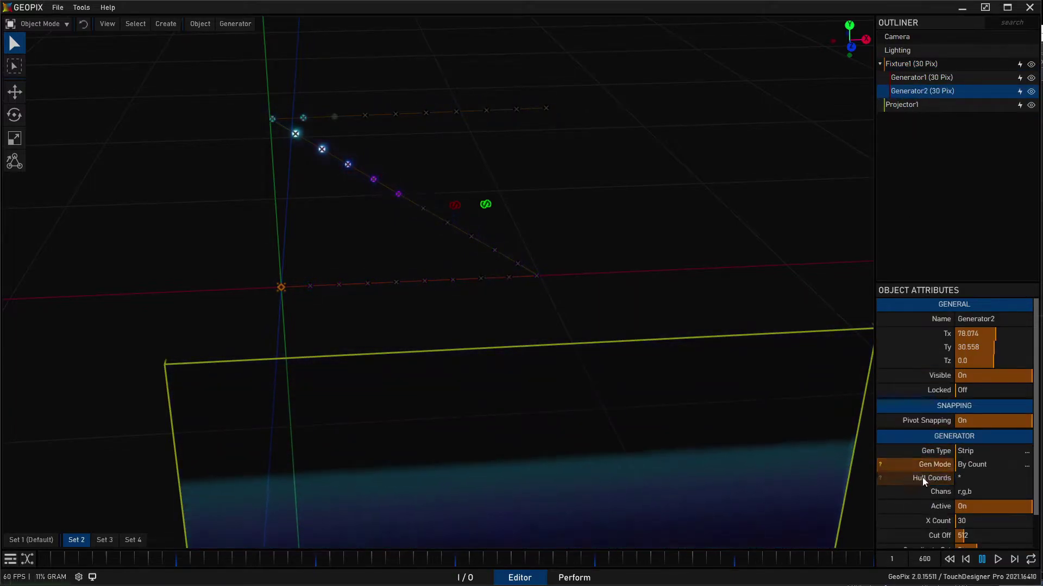
left_click(979, 477)
type("1,3")
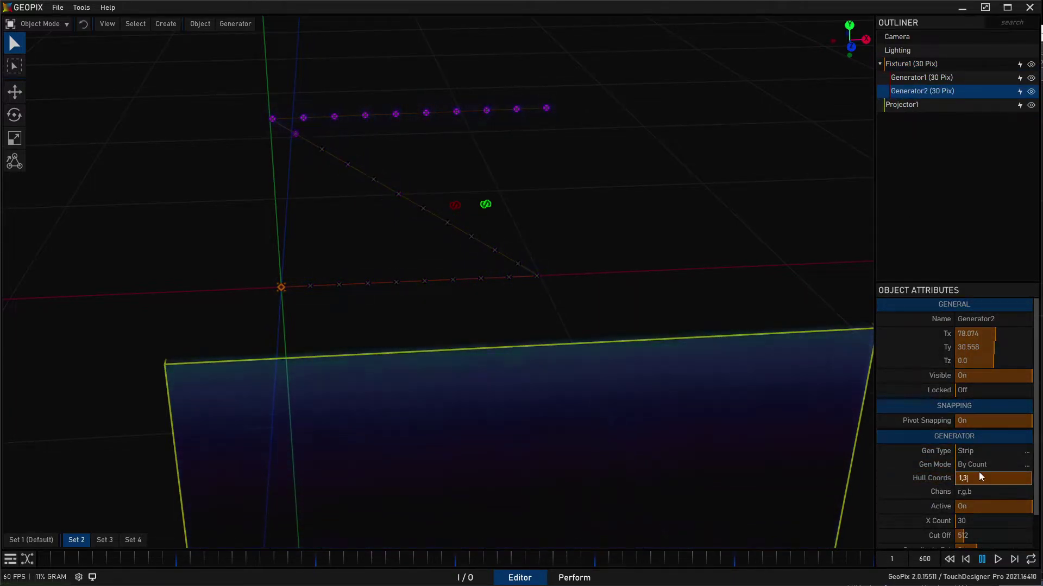
key("Return")
middle_click_drag(289, 163, 317, 222)
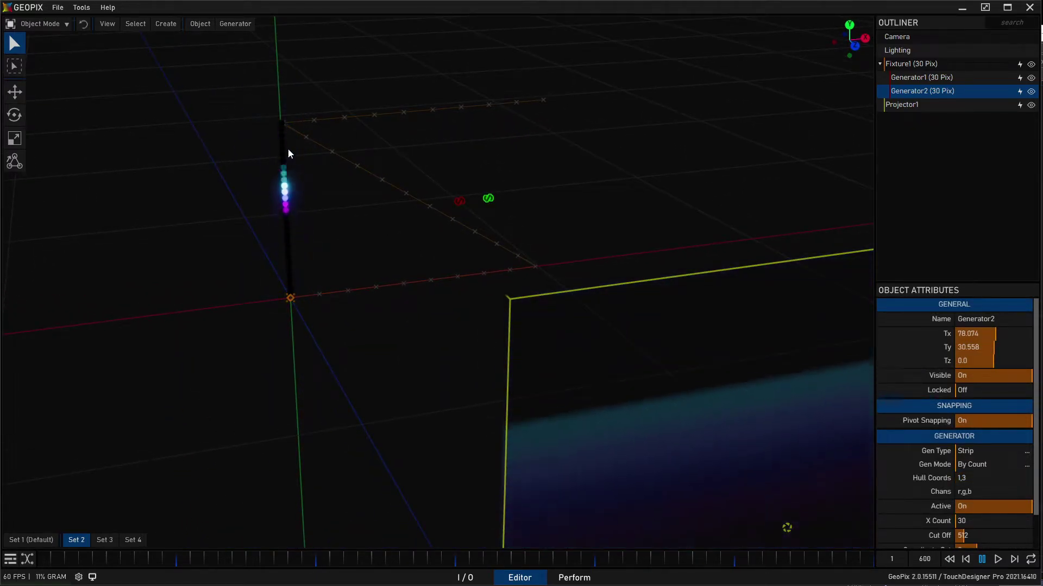
Compare Fixture1's pixel layout in Set 1 with the one in Set 2, ending on Set 2.
middle_click_drag(465, 230, 478, 245, "shift")
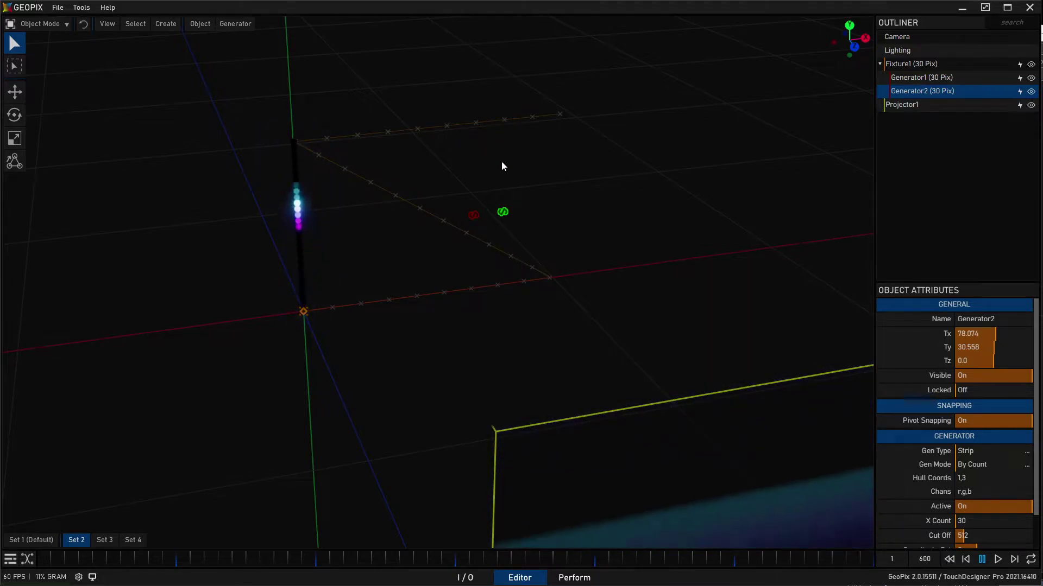
middle_click_drag(523, 205, 486, 201)
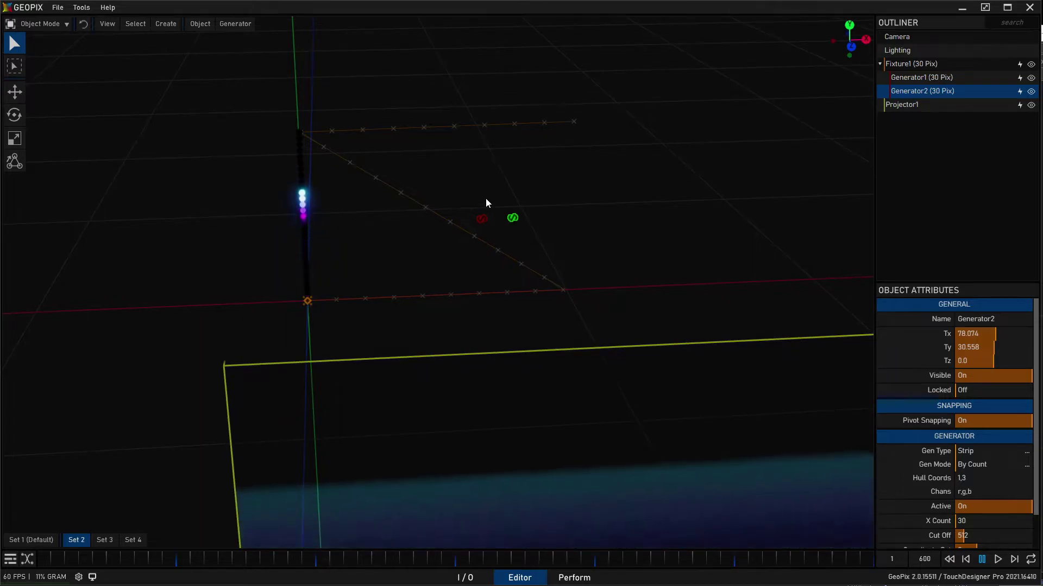
middle_click_drag(486, 200, 349, 200)
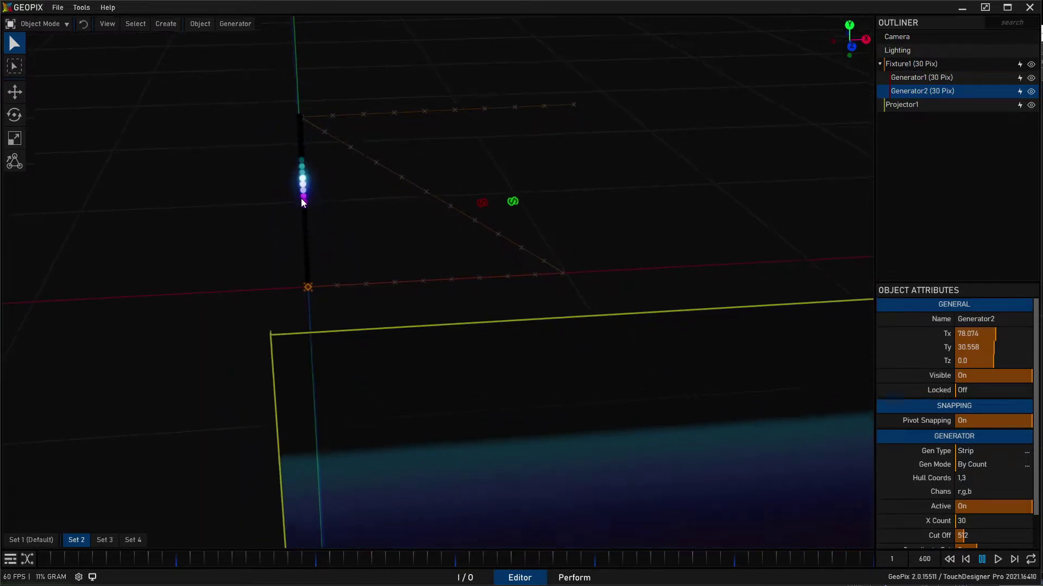
left_click(47, 541)
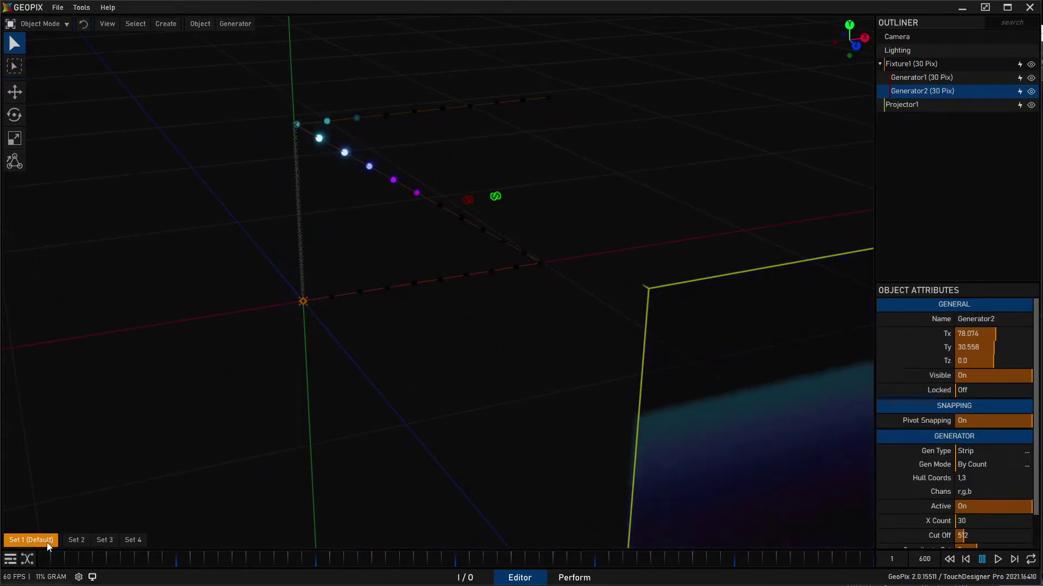
left_click(70, 540)
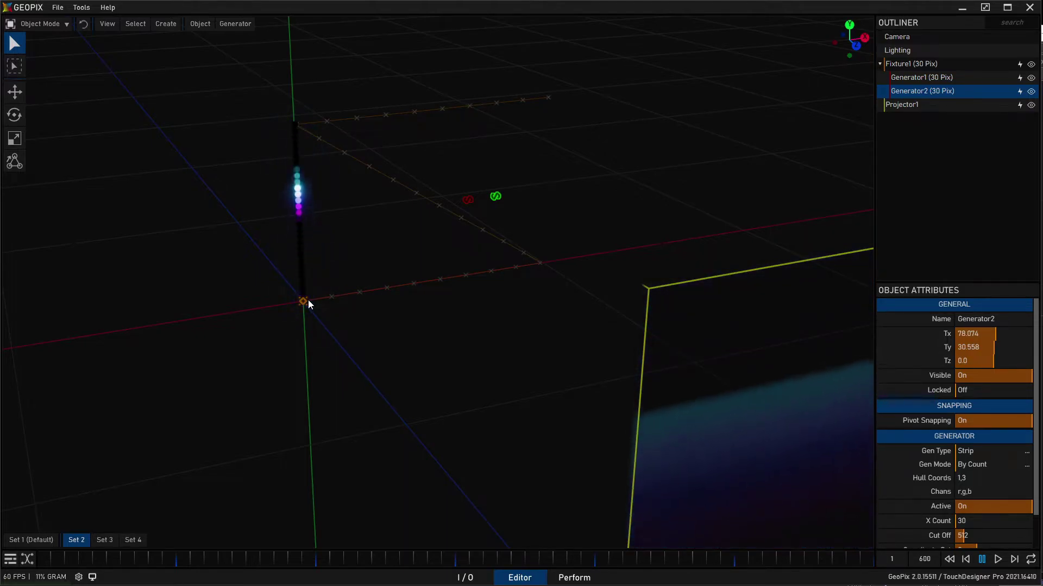
scroll(305, 272, "down", 3)
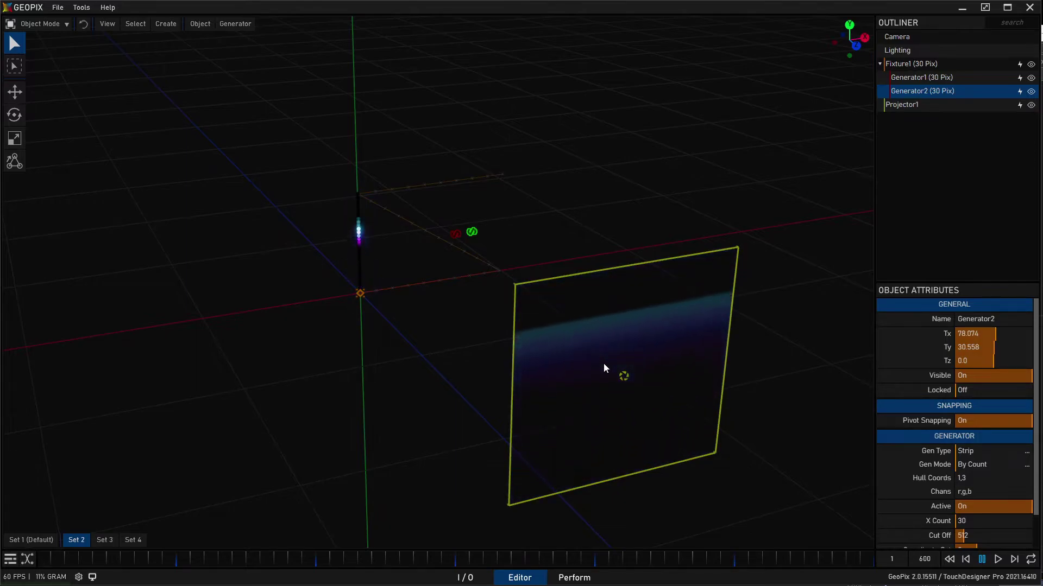
scroll(380, 241, "up", 3)
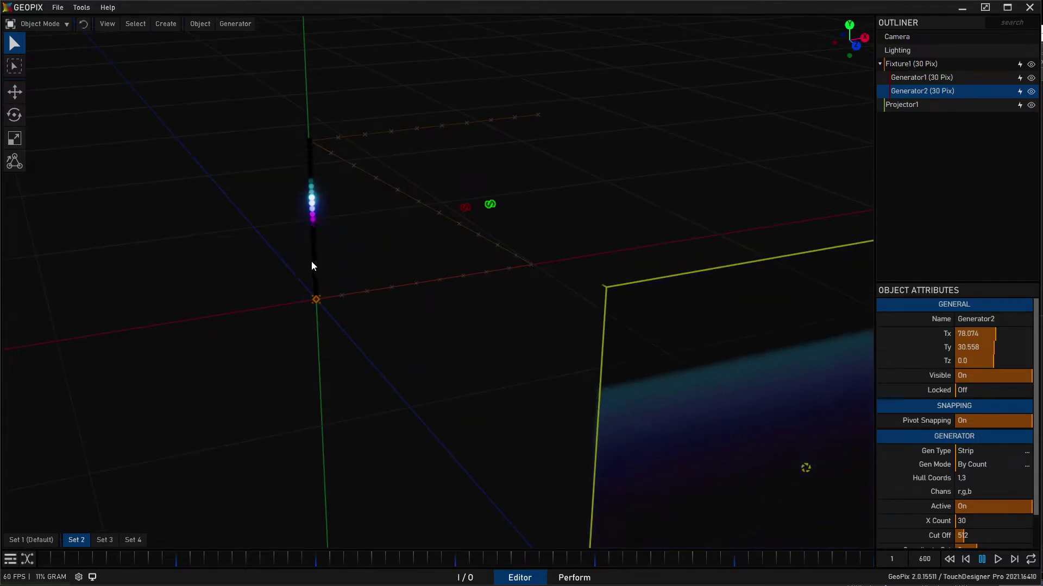
Assign Projector1 to Coordinate Set 2 in its routing attributes.
scroll(310, 157, "down", 3)
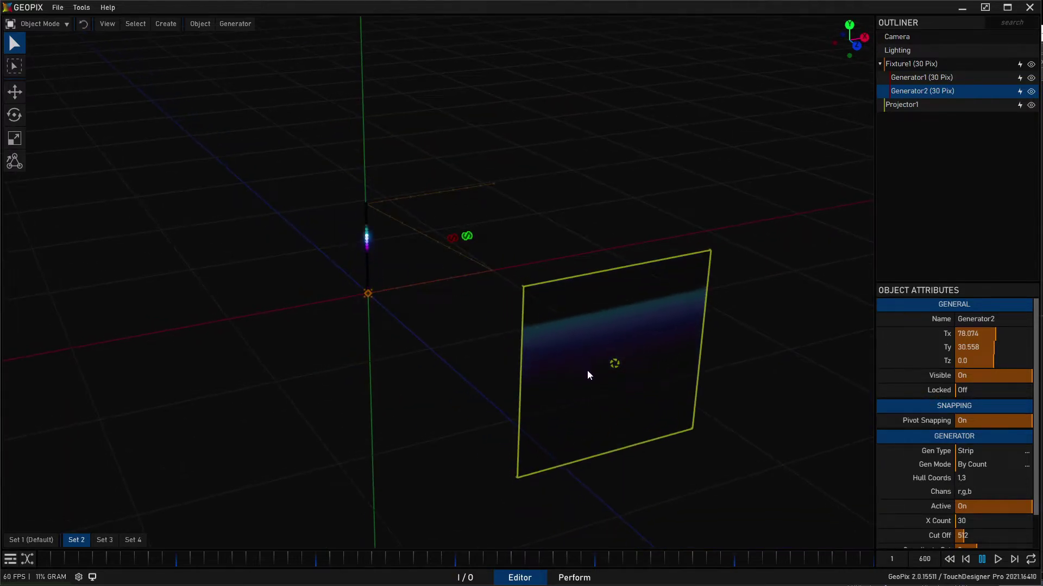
left_click(615, 365)
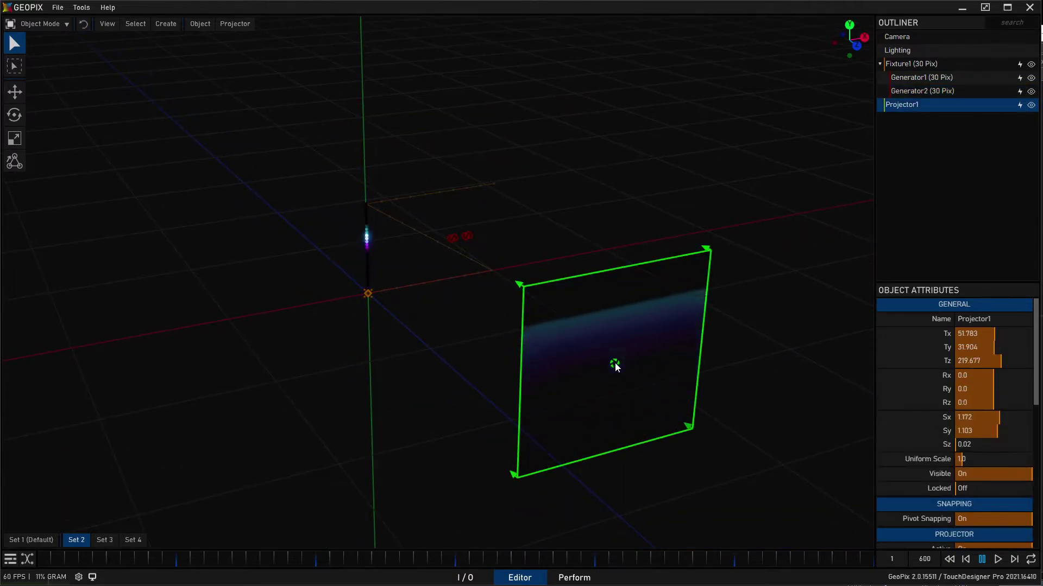
scroll(924, 341, "down", 3)
scroll(924, 343, "down", 5)
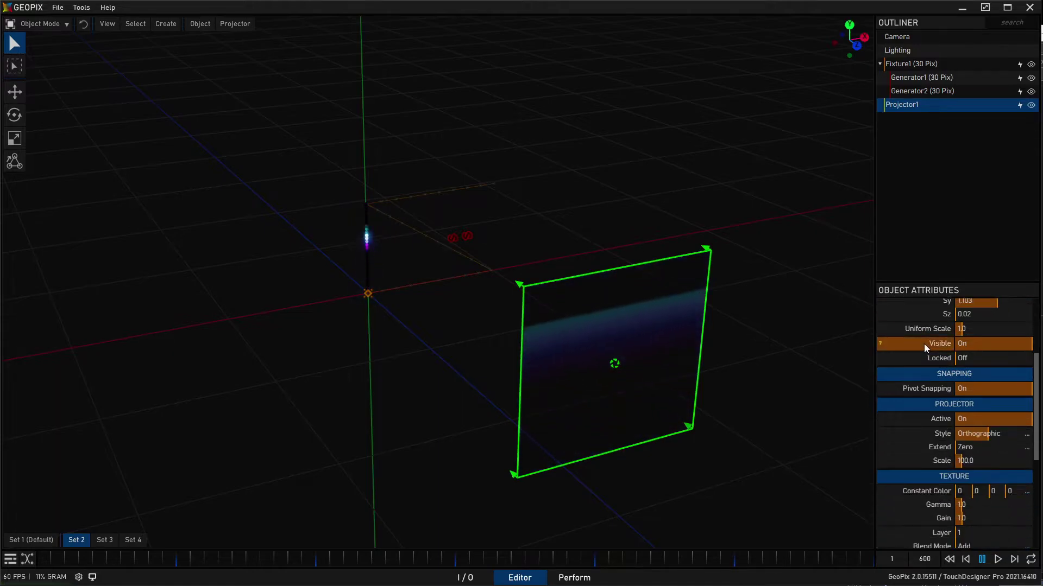
scroll(910, 417, "down", 3)
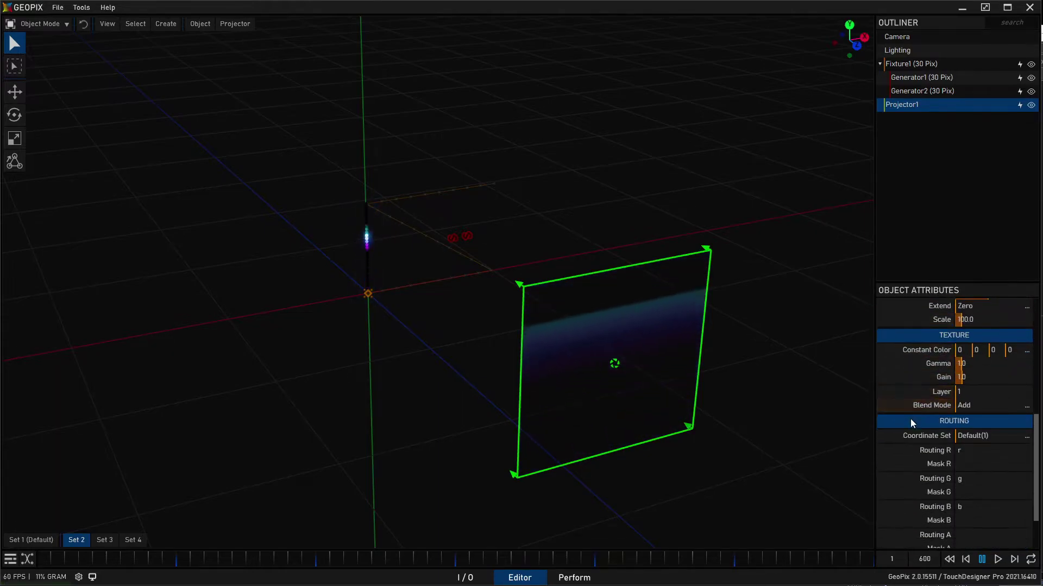
scroll(914, 408, "up", 7)
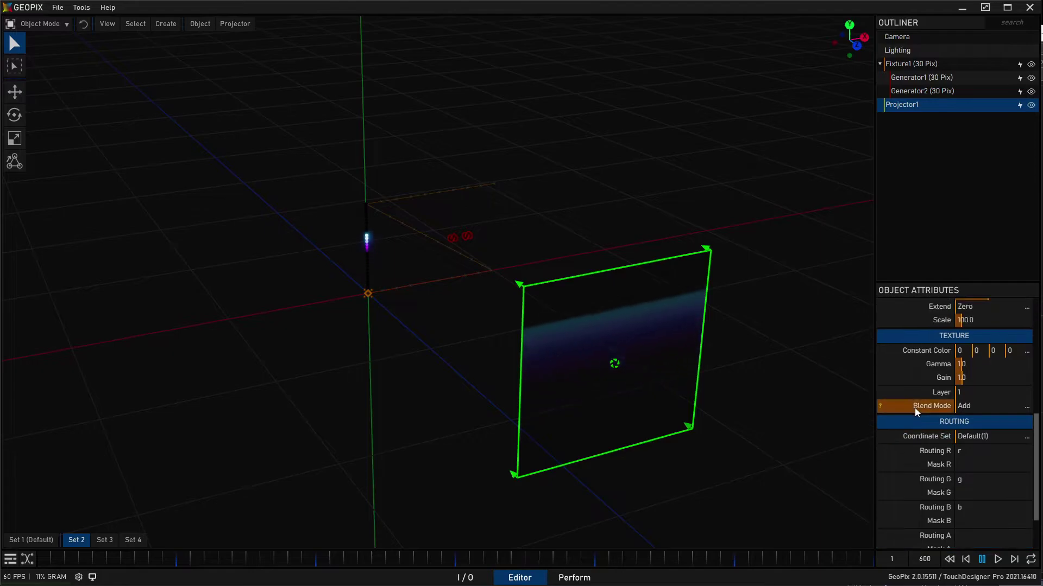
scroll(914, 406, "up", 2)
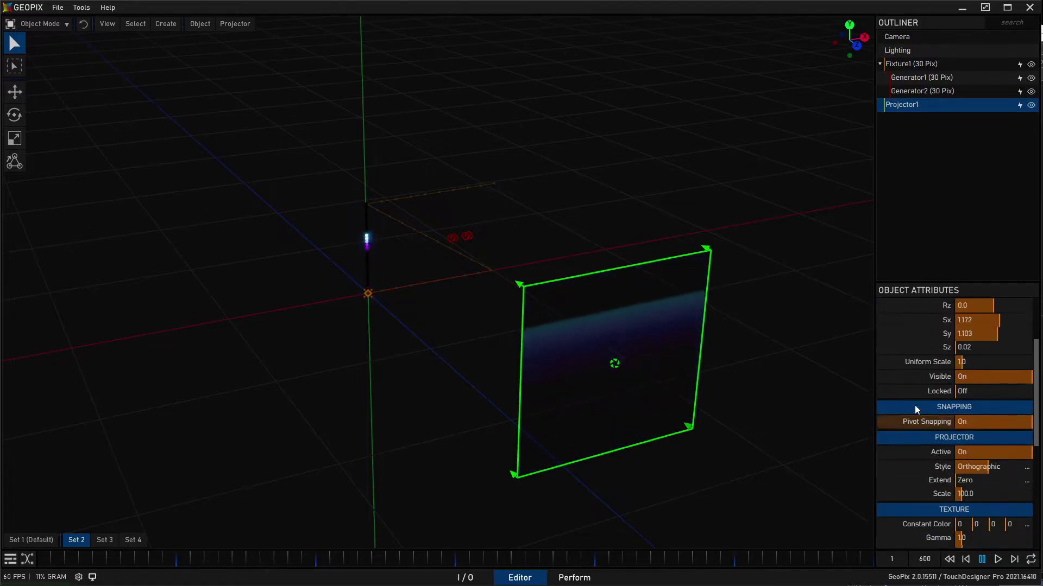
scroll(915, 405, "down", 2)
scroll(915, 403, "down", 2)
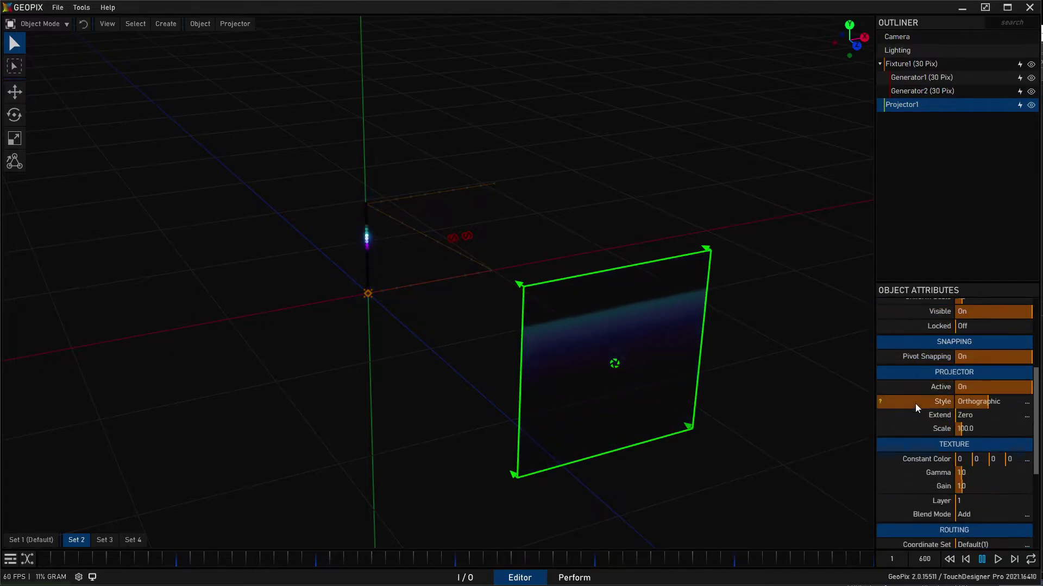
scroll(916, 403, "down", 2)
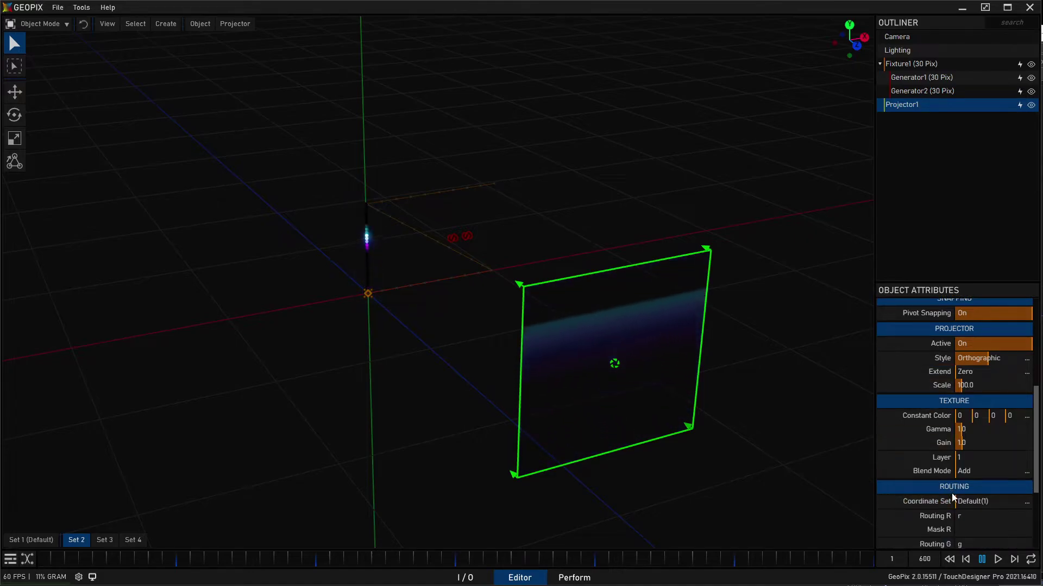
left_click(1027, 502)
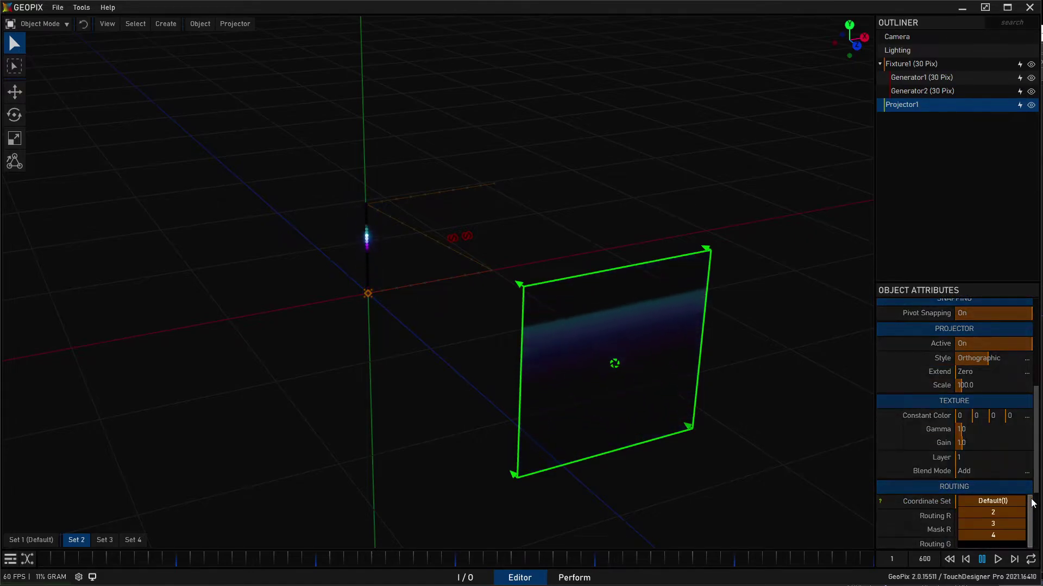
left_click(999, 511)
Examine how the projection maps onto the Set 2 pixels, and view the same colors on the Set 1 layout.
scroll(375, 214, "up", 6)
middle_click_drag(395, 240, 439, 282)
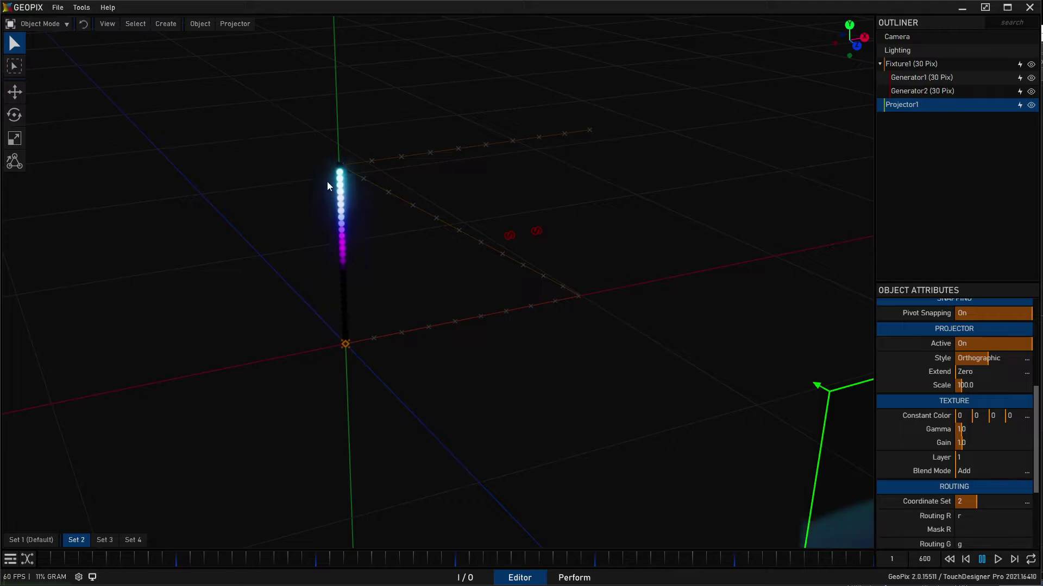
scroll(326, 186, "down", 3)
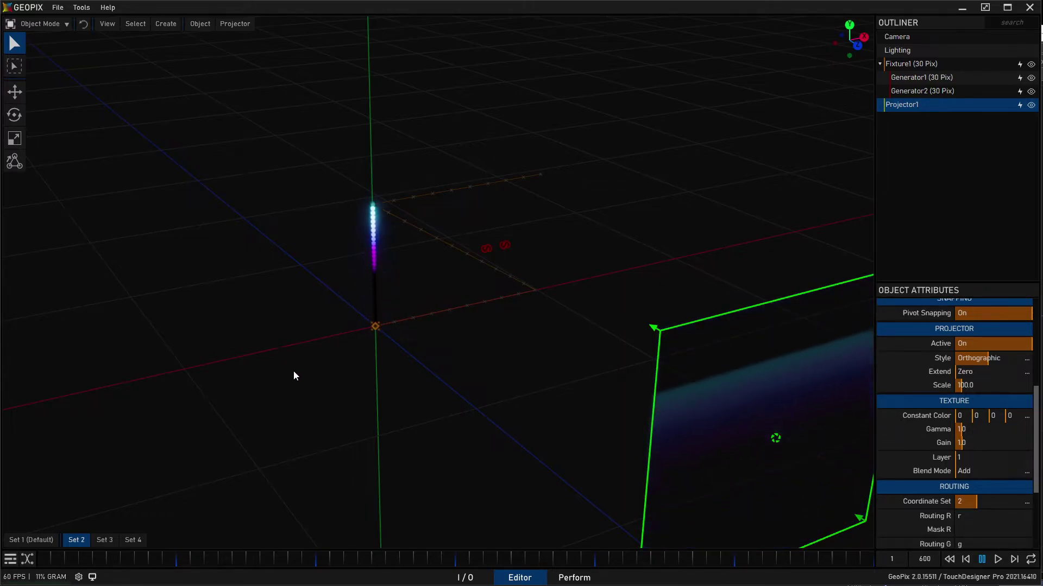
left_click(36, 542)
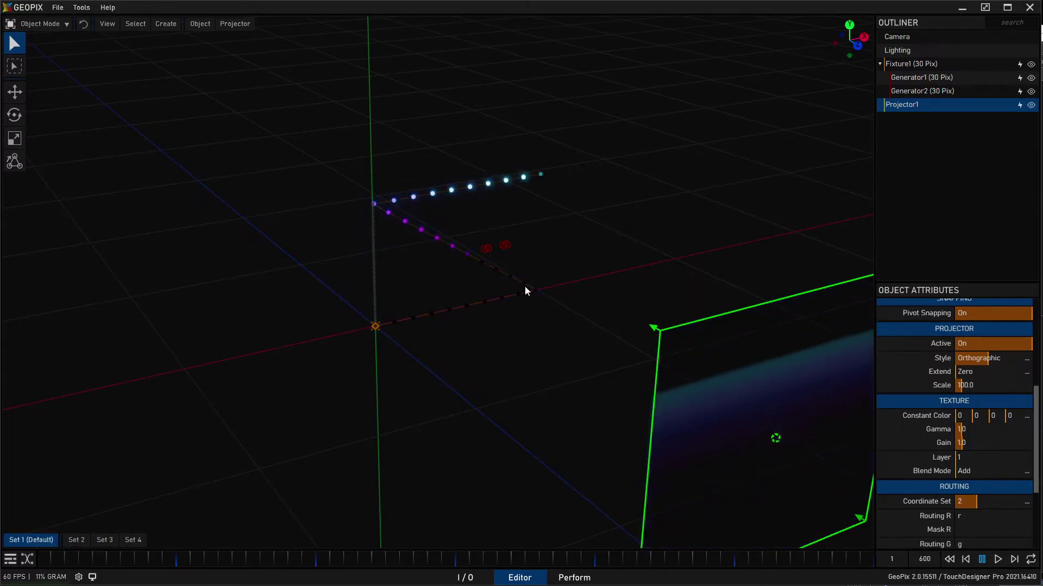
mouse_move(522, 279)
middle_mouse_down()
mouse_move(503, 276)
mouse_move(528, 273)
middle_mouse_up()
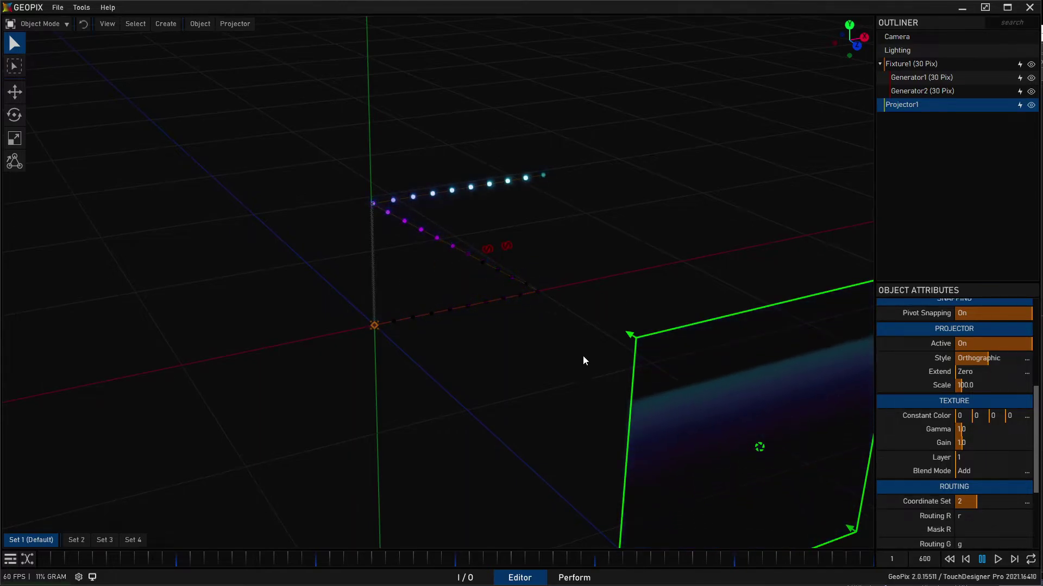
Switch to the I/O graph, deselect the macro, and show the 3D scene behind the nodes.
left_click(475, 578)
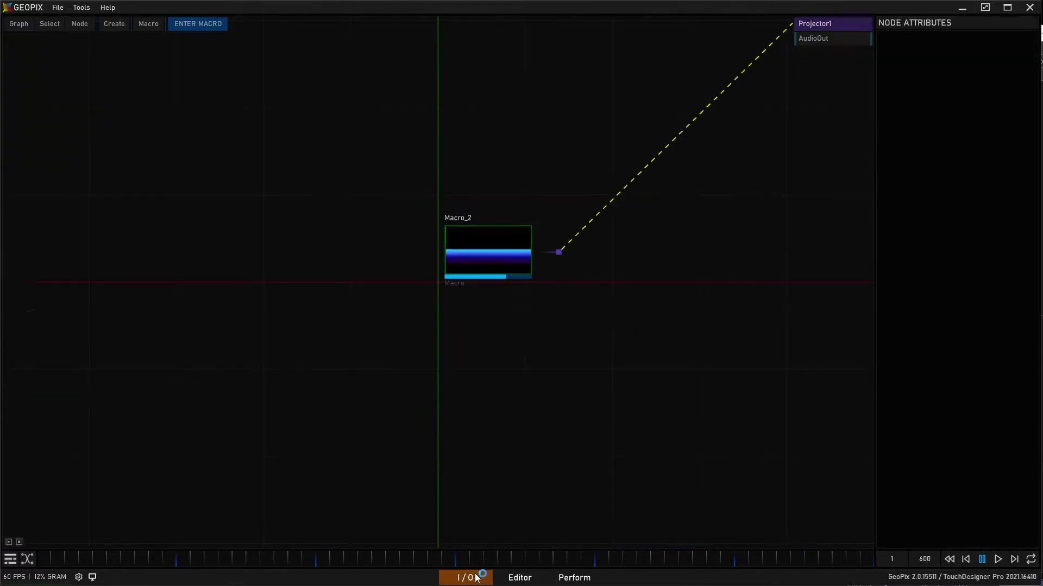
left_click(352, 302)
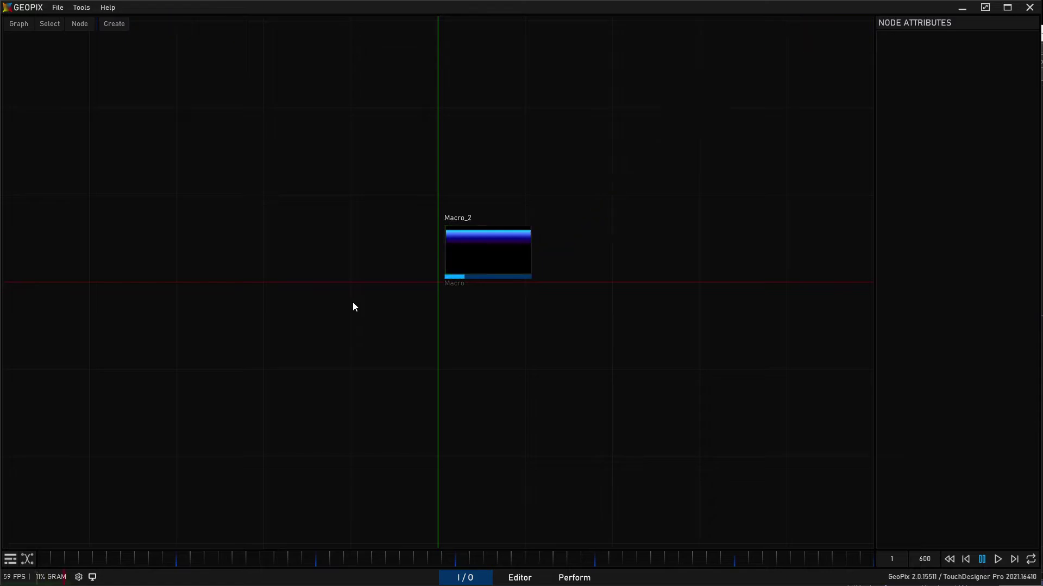
left_click(29, 23)
left_click(44, 83)
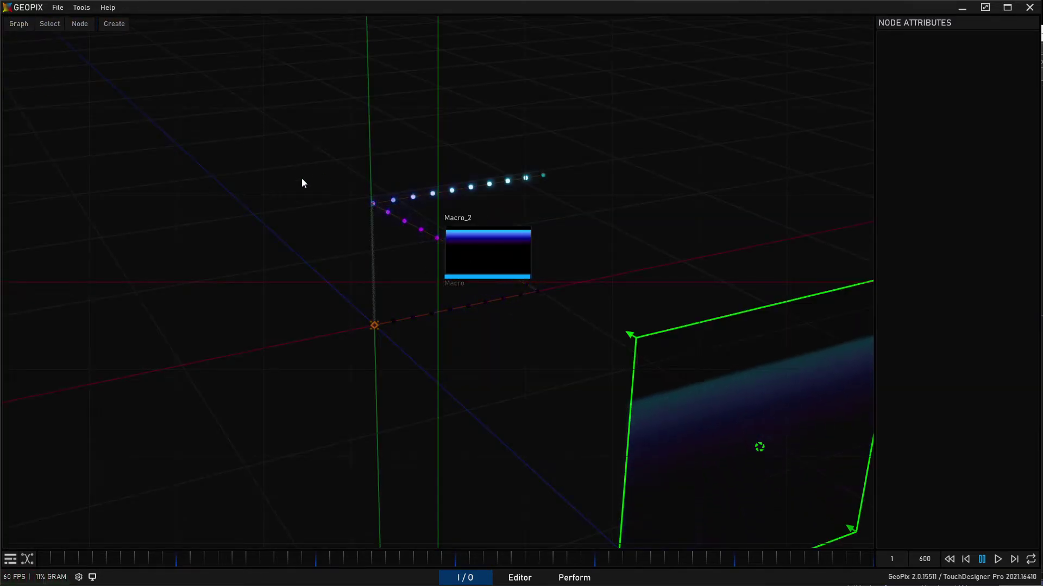
Enter Macro_2 and set the Ramp1 node's Period to 0.3.
left_click(390, 262)
double_click(389, 261)
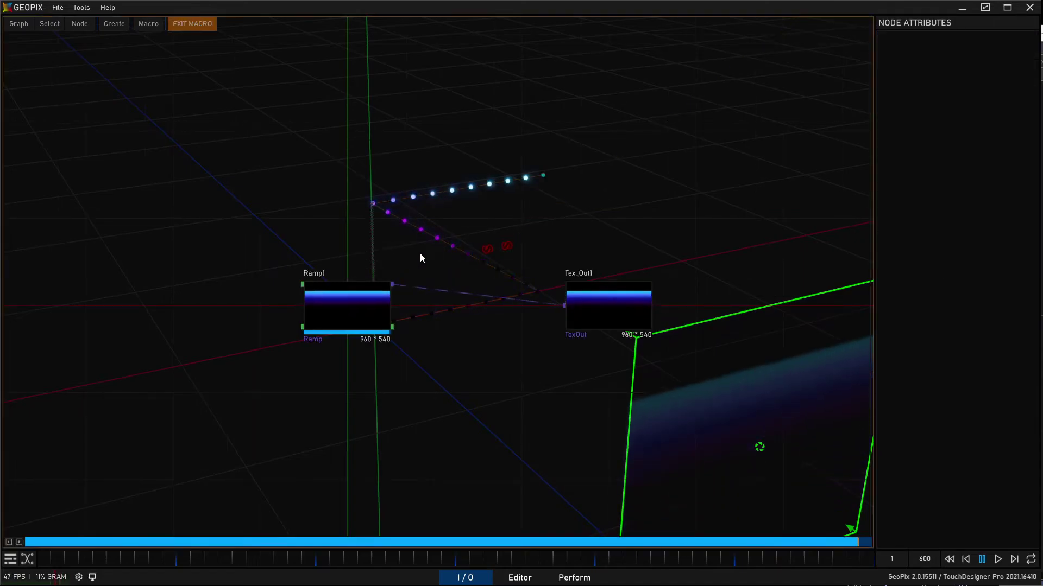
left_click(344, 324)
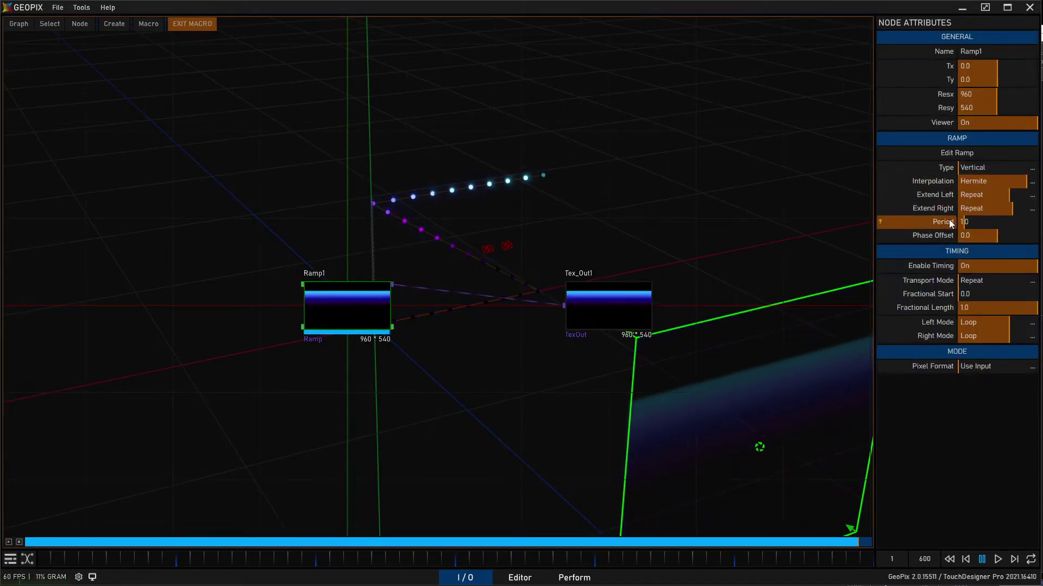
left_click(976, 221)
type("0.3")
key("Return")
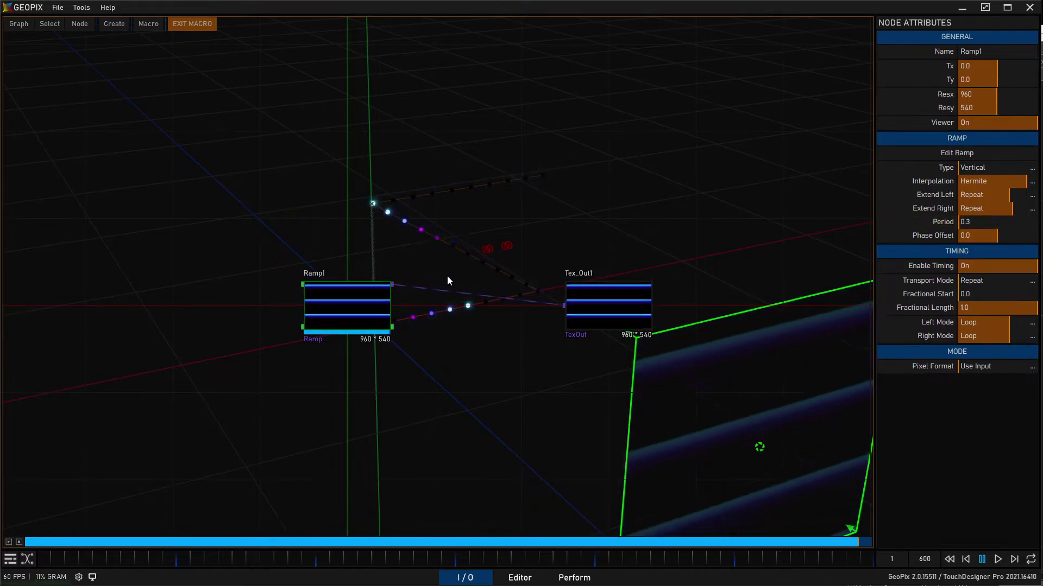
Set Ramp1's Period to 0.25, exit the macro, and select Macro_2.
left_click(987, 224)
type("0.25")
key("Return")
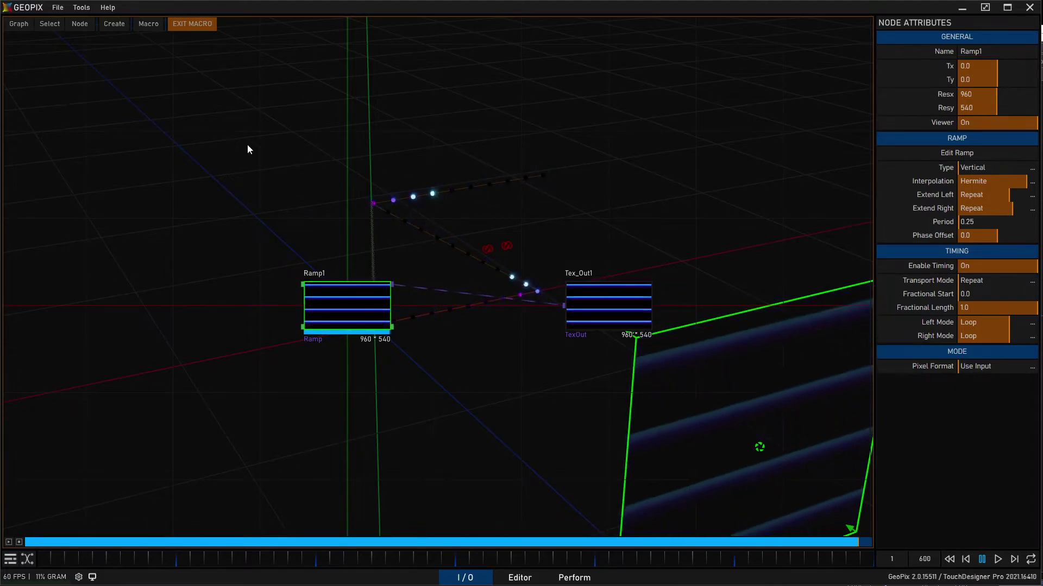
left_click(187, 24)
left_click(401, 269)
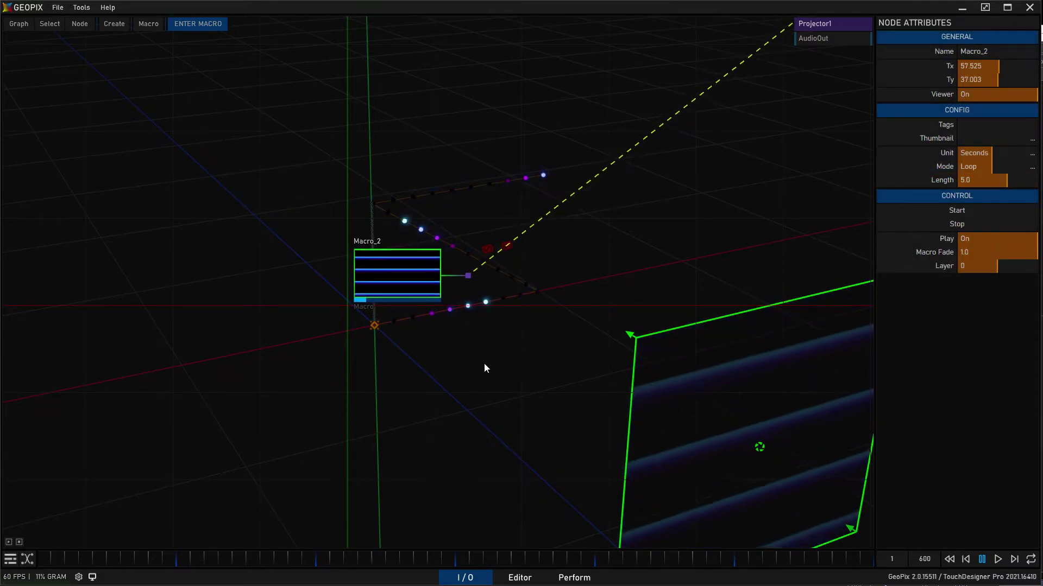
scroll(339, 381, "up", 2)
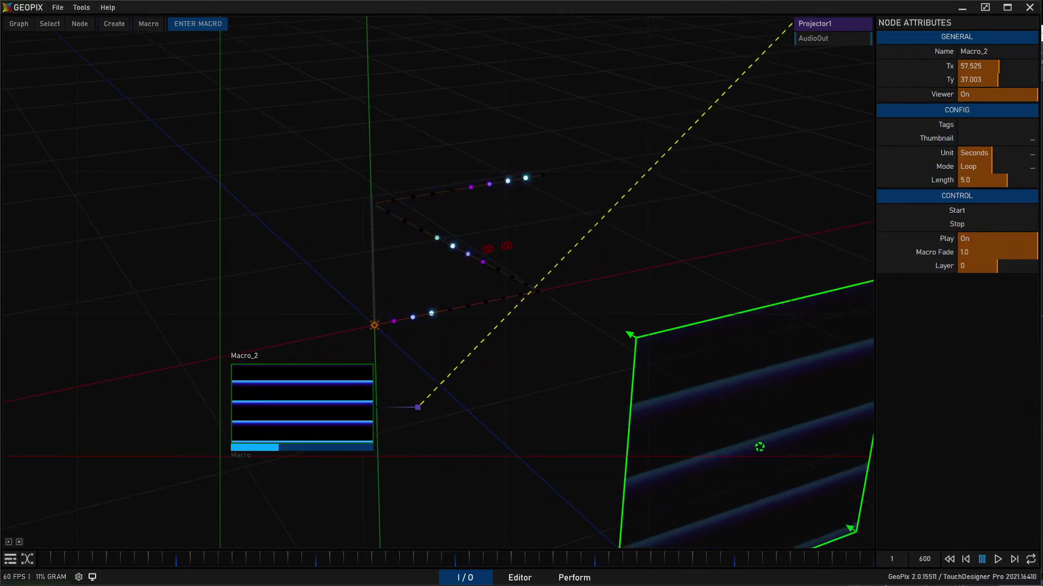
Back in the Editor, duplicate Projector1, move the copy along Z in front of the original, and return to the Select tool.
left_click(520, 578)
scroll(511, 271, "down", 5)
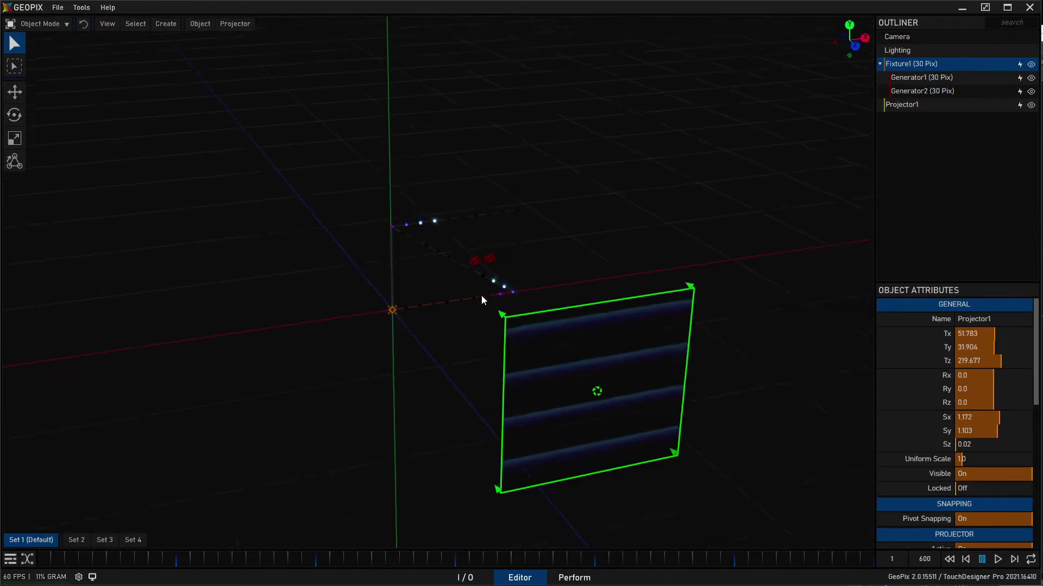
key("ctrl+d")
key("w")
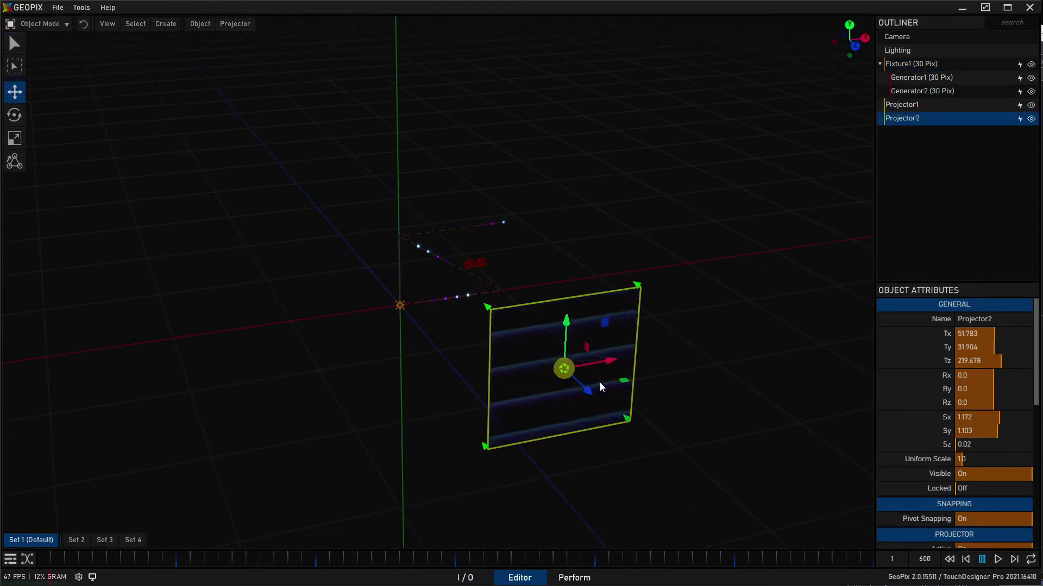
left_click(622, 419)
left_click(565, 367)
left_click_drag(609, 408, 670, 463)
scroll(902, 407, "down", 5)
scroll(910, 404, "down", 5)
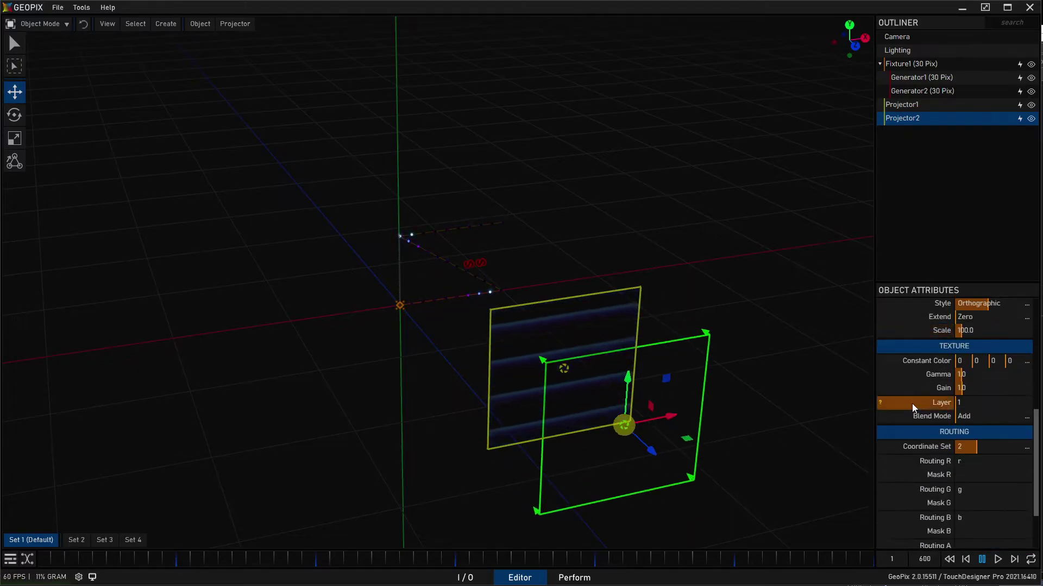
middle_click_drag(561, 366, 598, 372)
key("q")
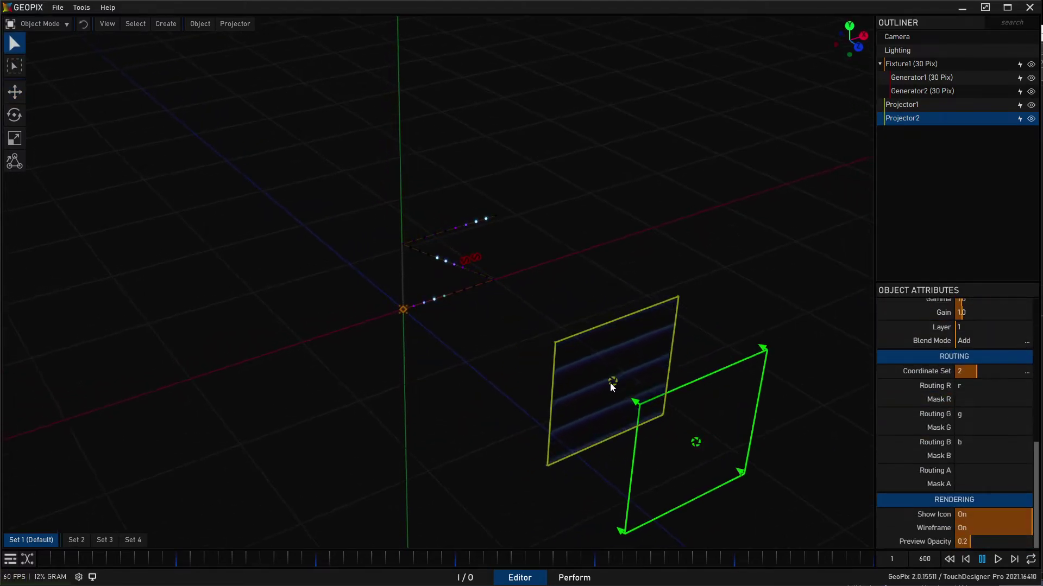
Select Projector1 in the scene, and in the I/O graph reroute Macro_2's output from Projector1 to Projector2.
left_click(605, 378)
left_click(470, 576)
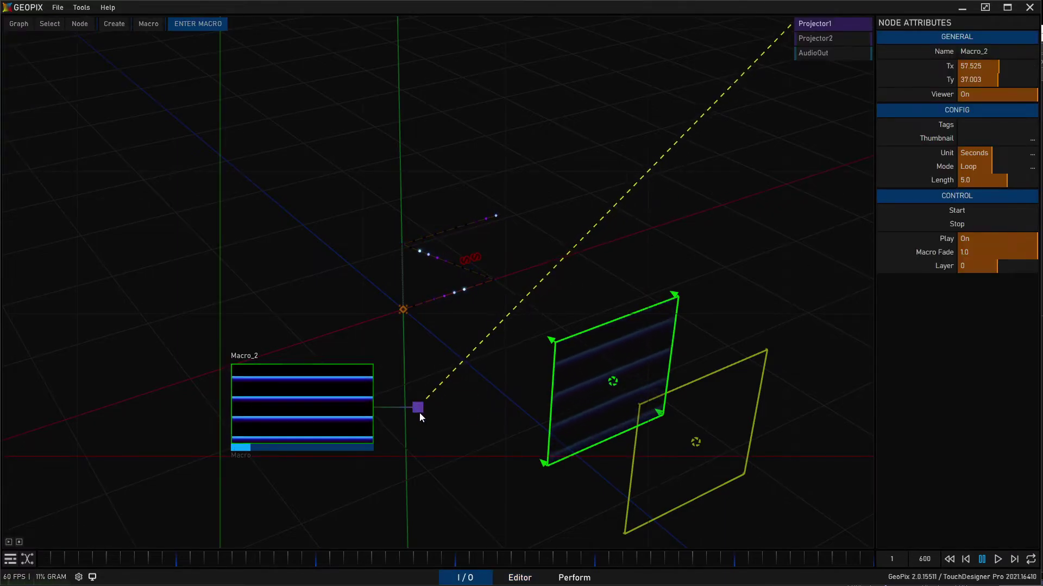
left_click_drag(419, 408, 472, 409)
left_click(839, 38)
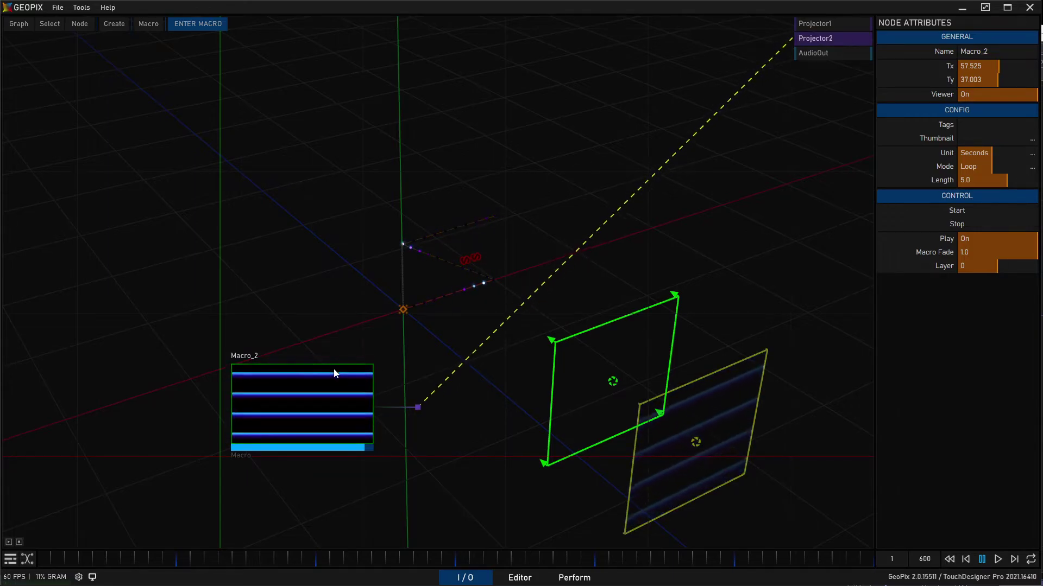
Enter Macro_2, duplicate the Ramp1 node, and place the copy below the original.
double_click(332, 410)
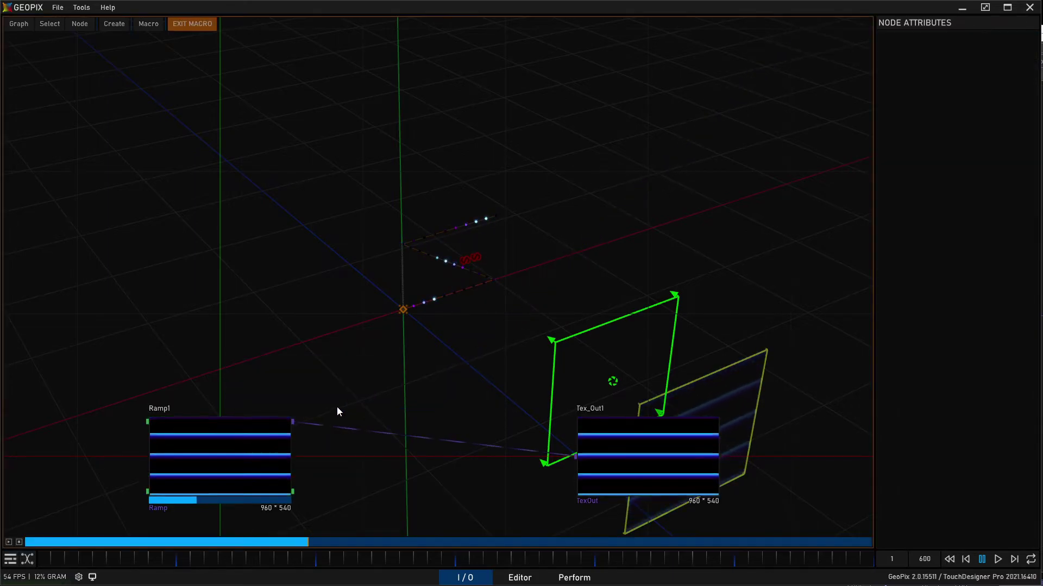
left_click(284, 458)
middle_click_drag(530, 141, 536, 136)
key("ctrl+v")
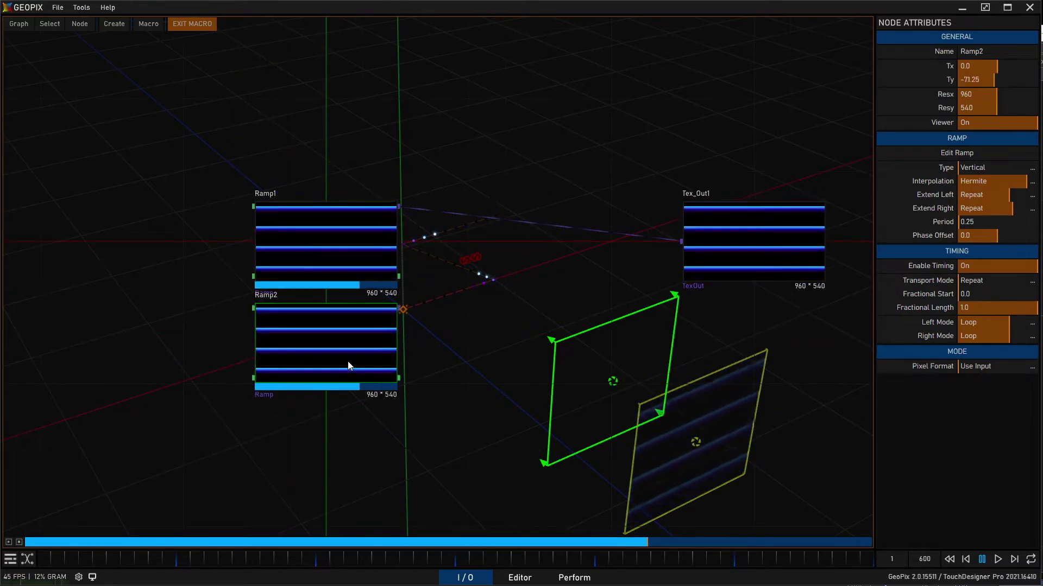
left_click_drag(348, 362, 346, 376)
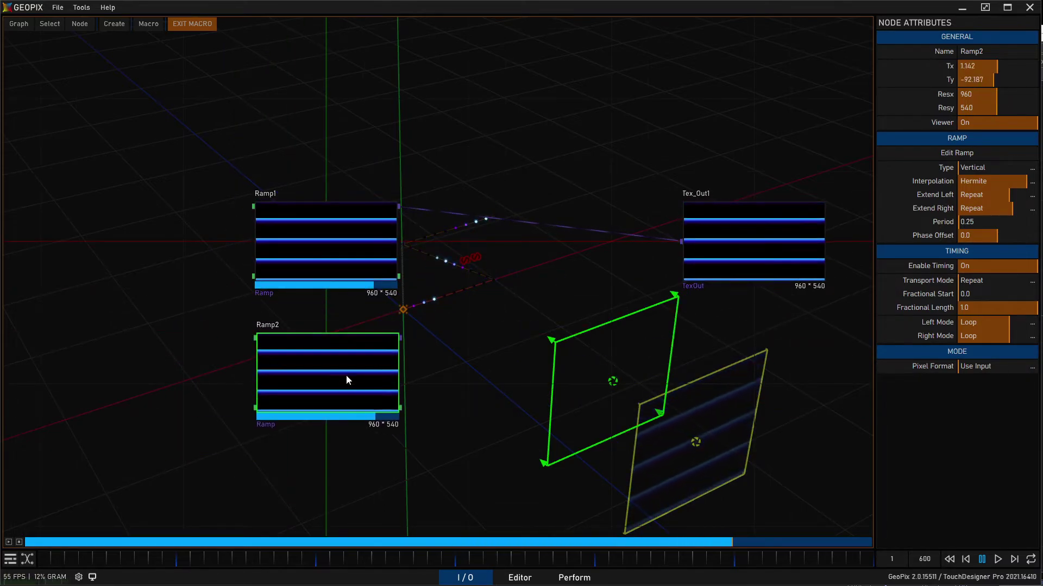
Set Ramp2's Type to Horizontal and apply Random Color Ramp repeatedly until it has a green and blue gradient.
left_click(999, 168)
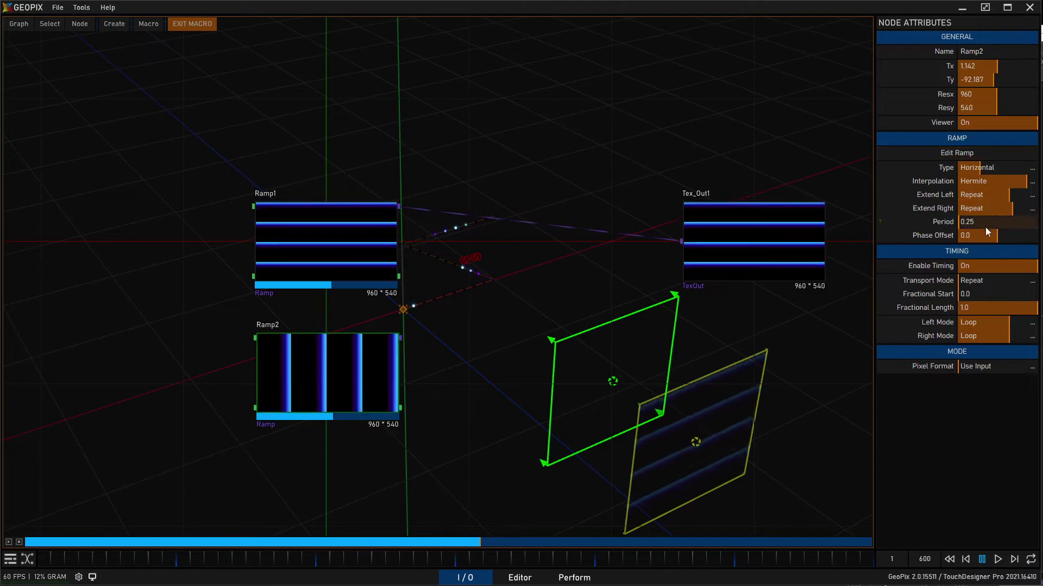
left_click(953, 152)
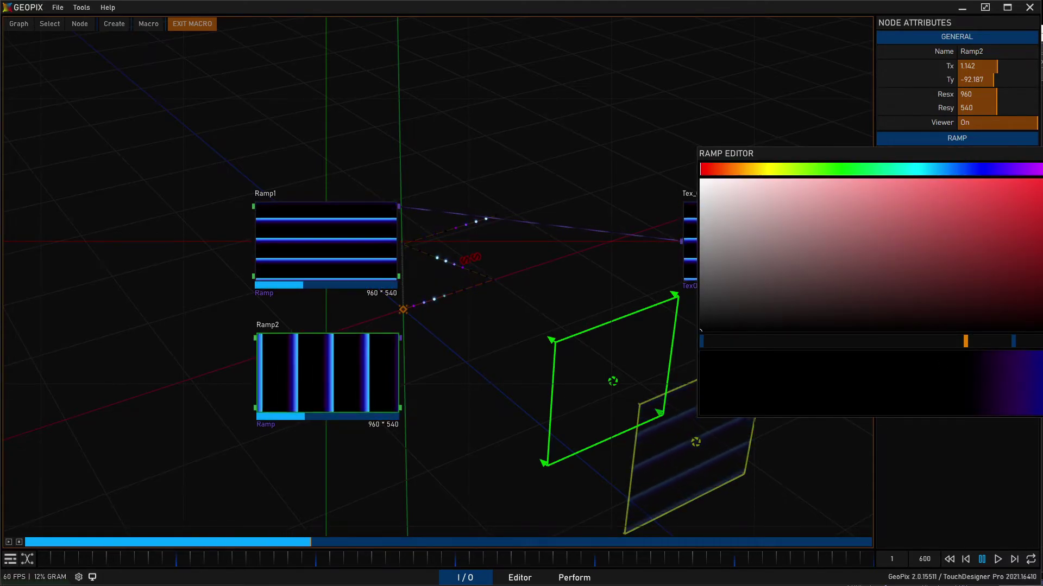
left_click(741, 250)
left_click(739, 251)
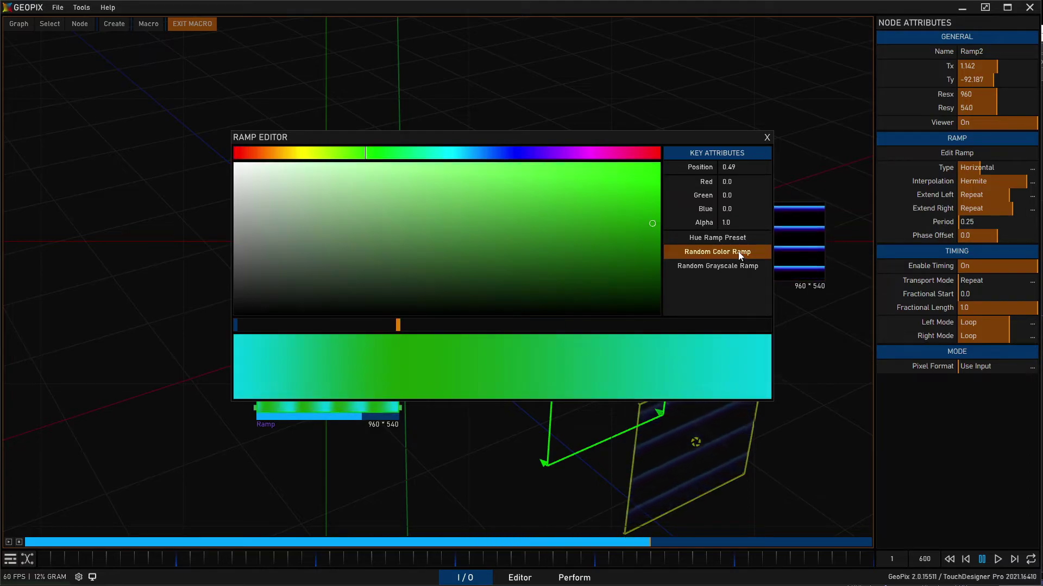
left_click(737, 250)
left_click(737, 250)
left_click(737, 248)
left_click(735, 247)
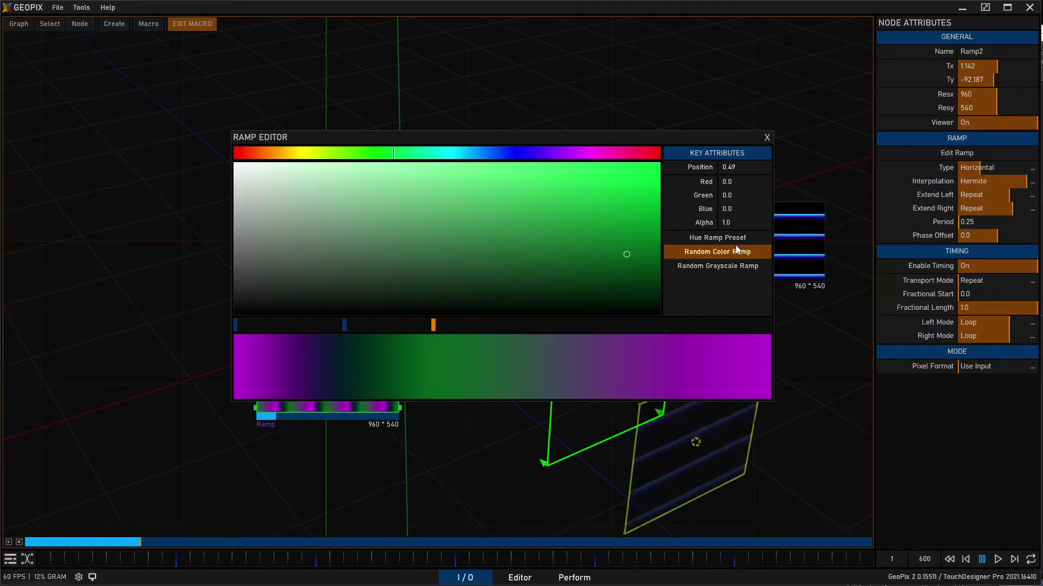
left_click(735, 242)
left_click(738, 252)
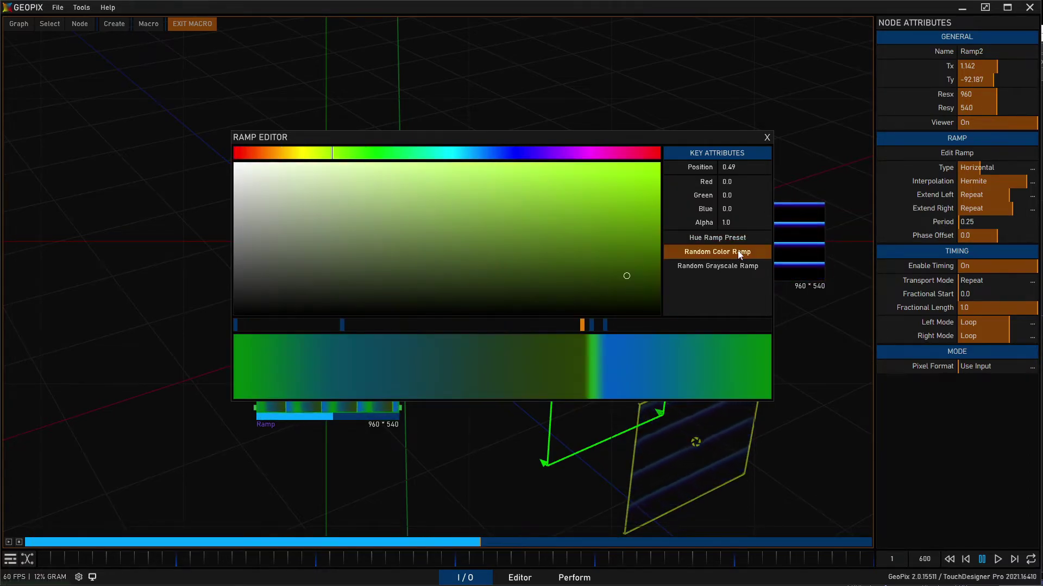
left_click(773, 174)
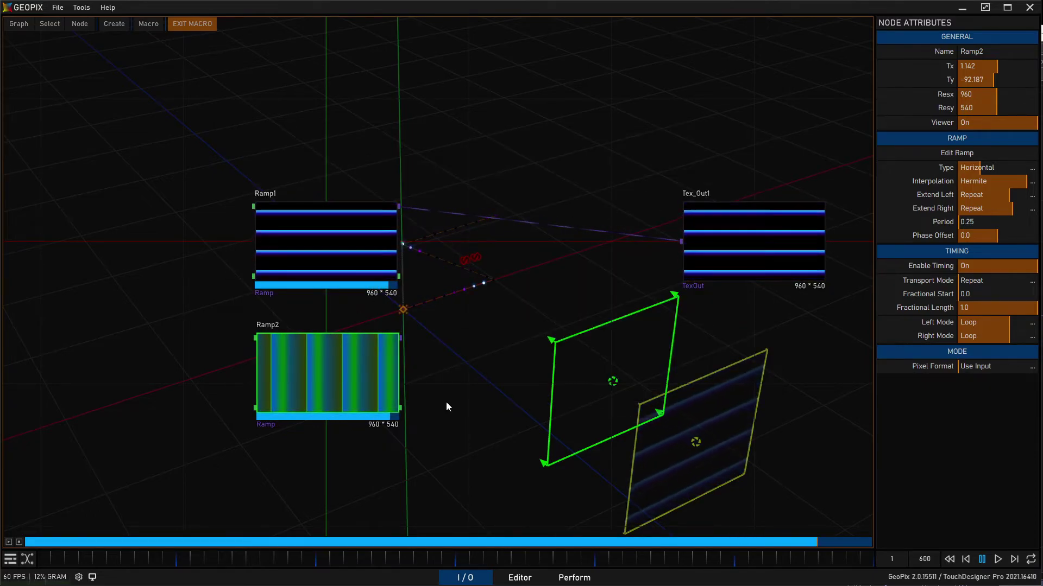
Duplicate Tex_Out1, place the copy below the original, and connect Ramp2's output to it.
left_click(752, 229)
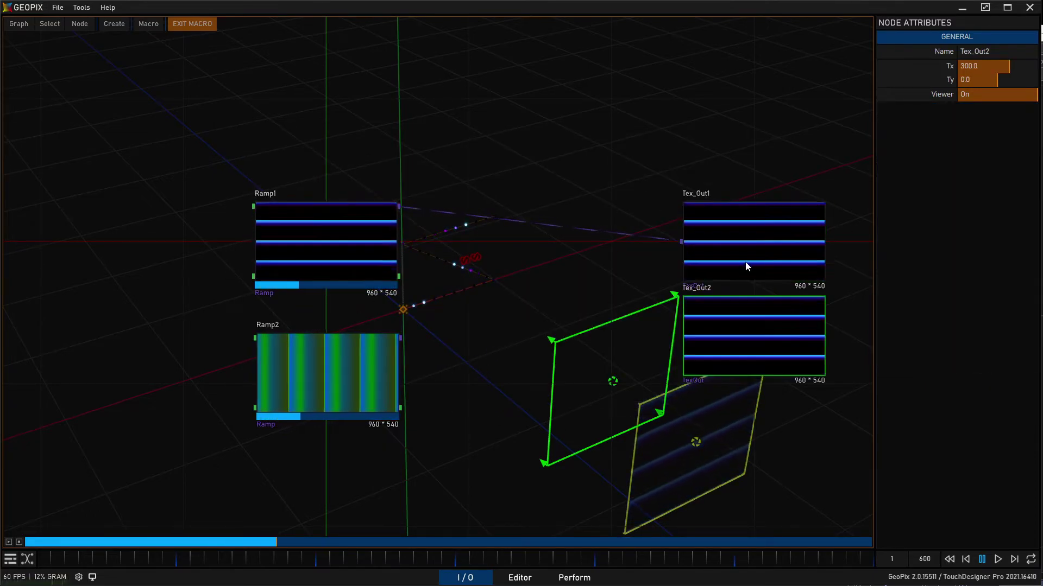
left_click_drag(745, 265, 745, 382, "alt")
left_click_drag(382, 351, 748, 383)
Exit the macro and connect Macro_2's second output to Projector1.
left_click(194, 24)
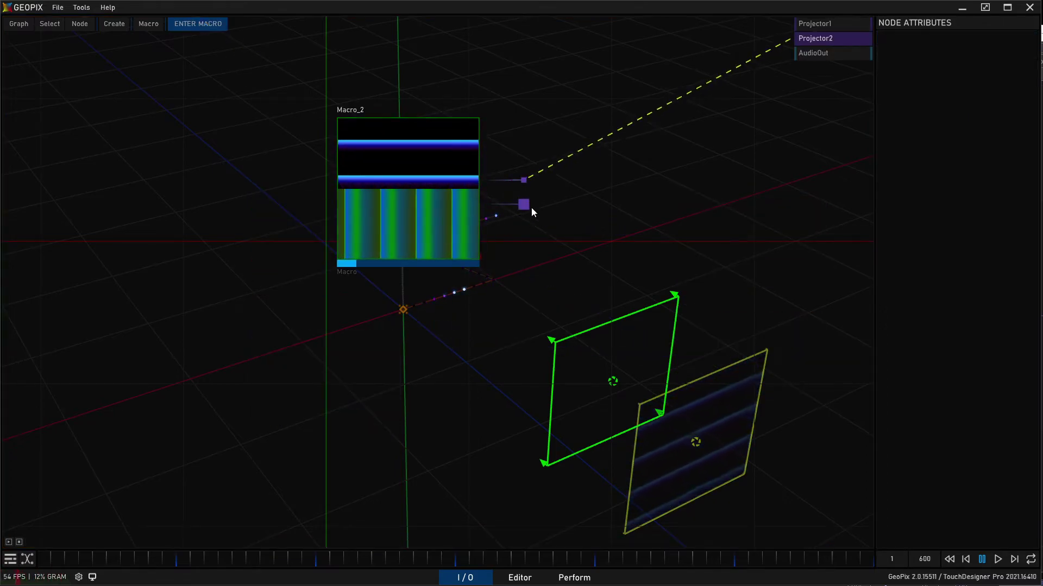
left_click_drag(698, 89, 813, 24)
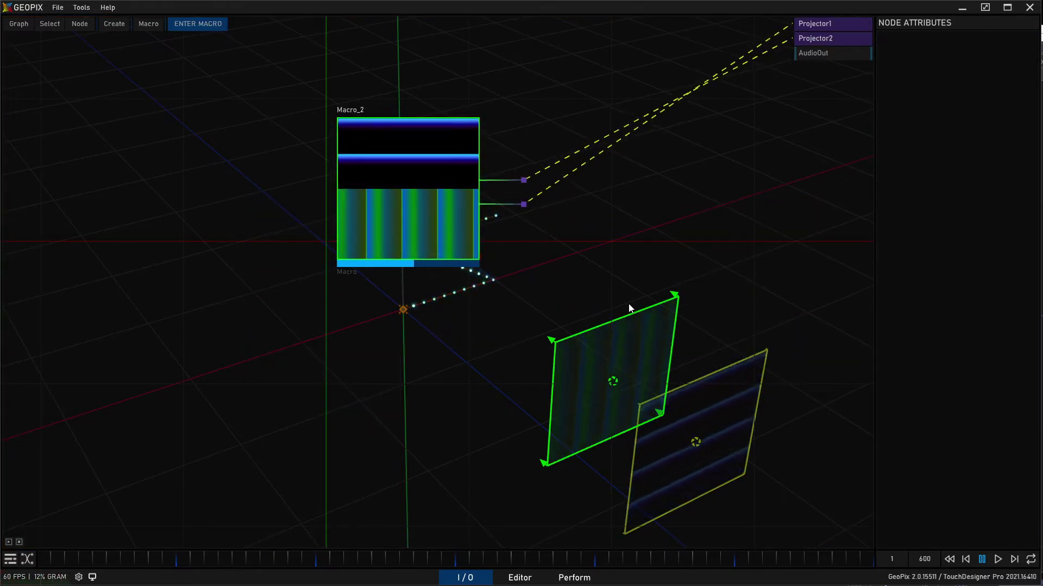
In the Editor, set Projector1's Coordinate Set to Default(1).
left_click(520, 578)
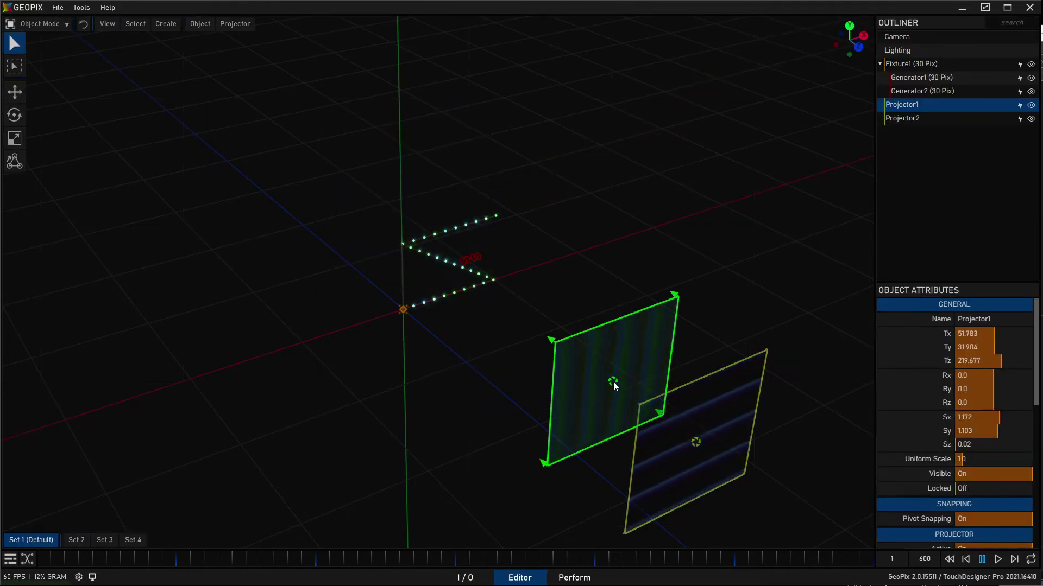
scroll(913, 418, "down", 10)
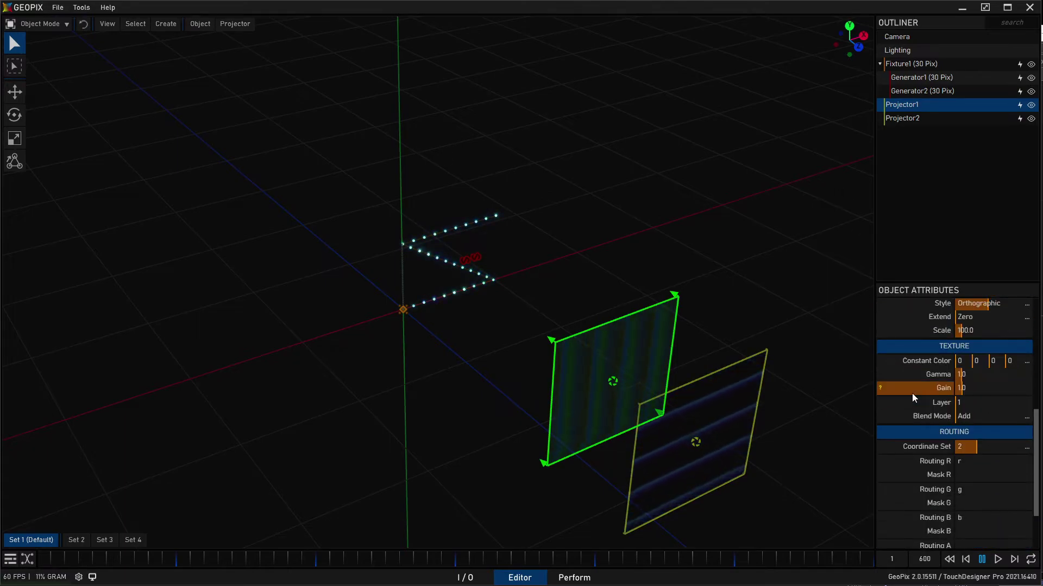
scroll(912, 398, "down", 2)
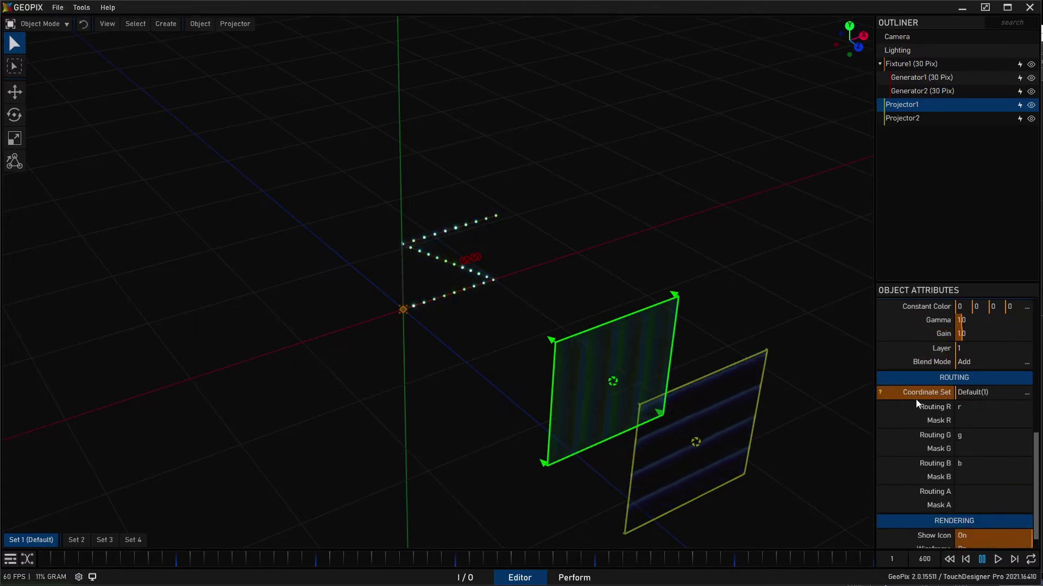
Back in Macro_2, edit Ramp2's gradient, removing its blue key and adding a key just past the middle.
left_click(465, 578)
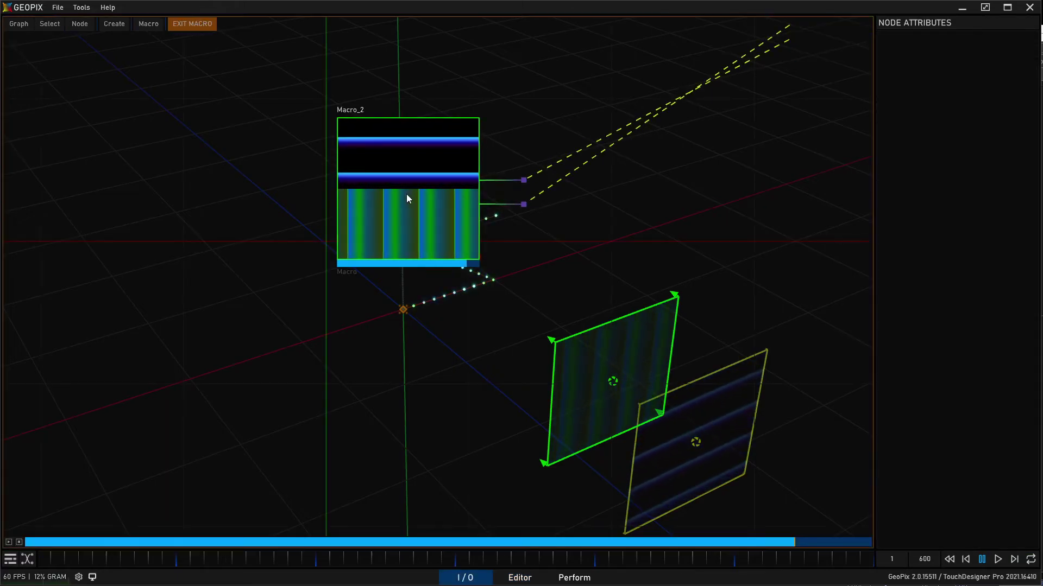
double_click(406, 193)
left_click(368, 357)
left_click(982, 155)
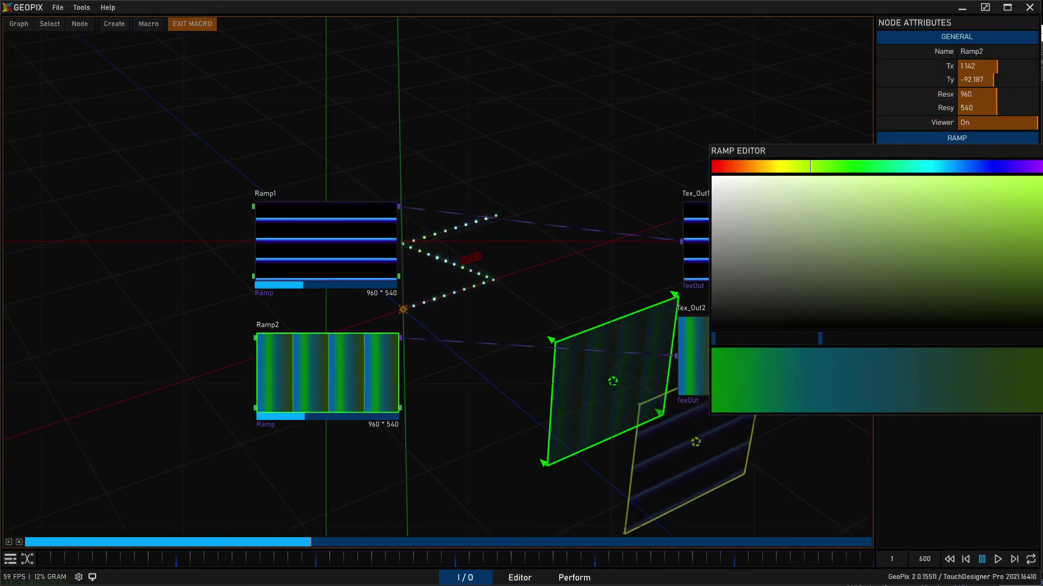
left_click(961, 166)
left_click(820, 338)
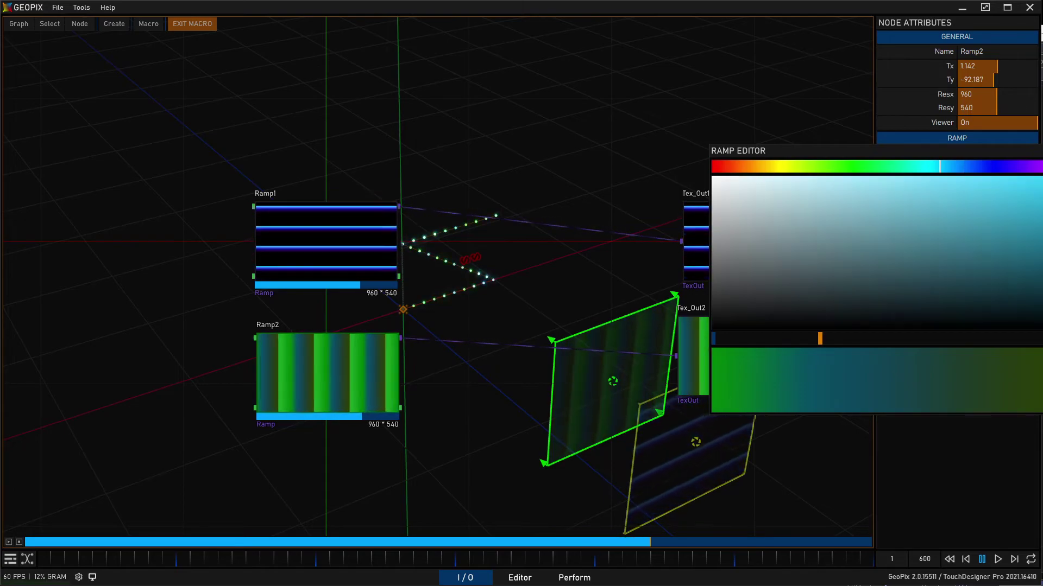
left_click(1027, 339)
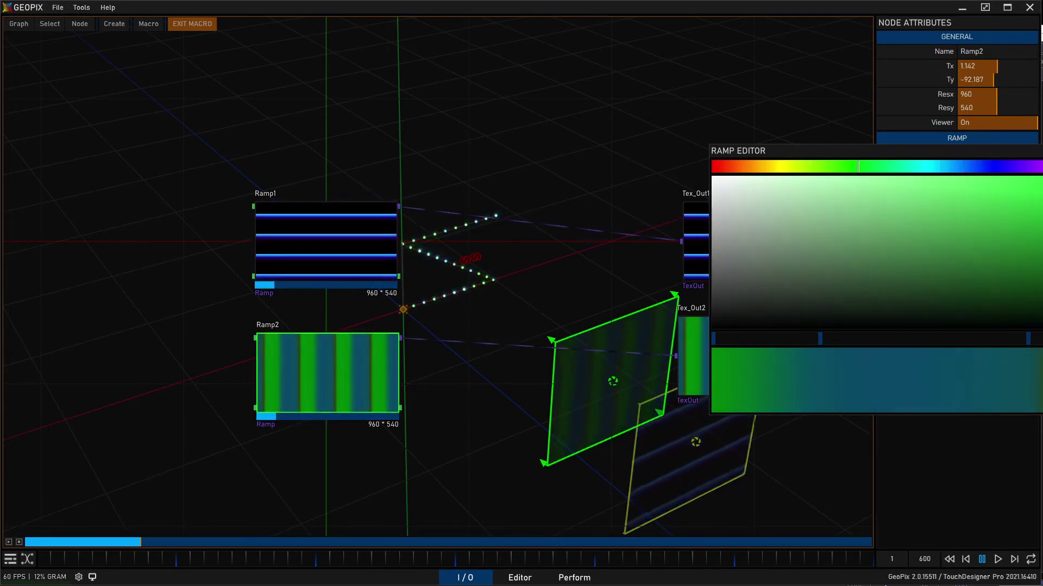
Set Ramp2's first three gradient keys to black.
left_click(822, 336)
left_click_drag(824, 325, 686, 363)
left_click(713, 338)
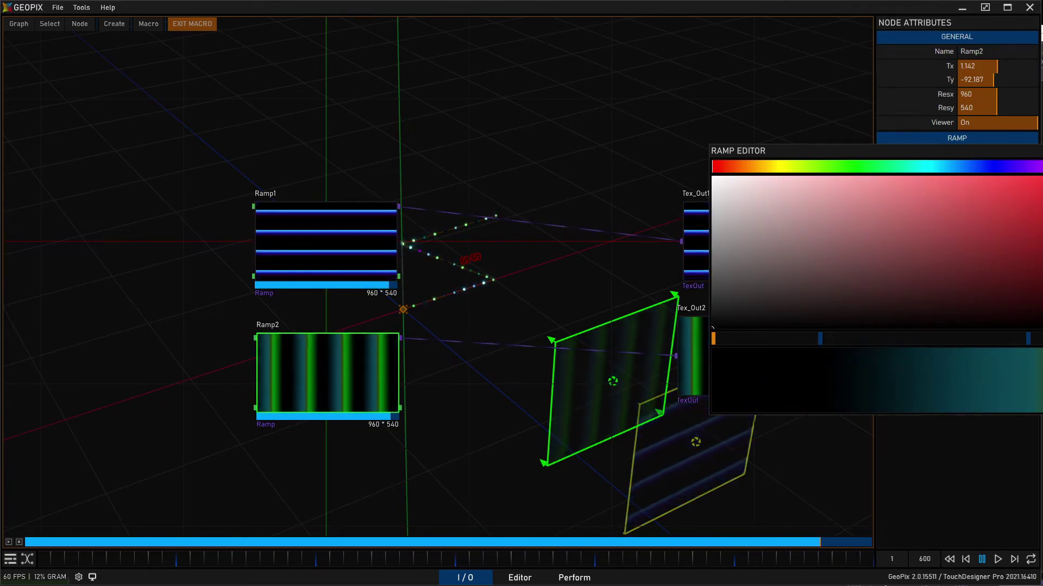
left_click(1028, 339)
left_click_drag(1023, 310, 645, 393)
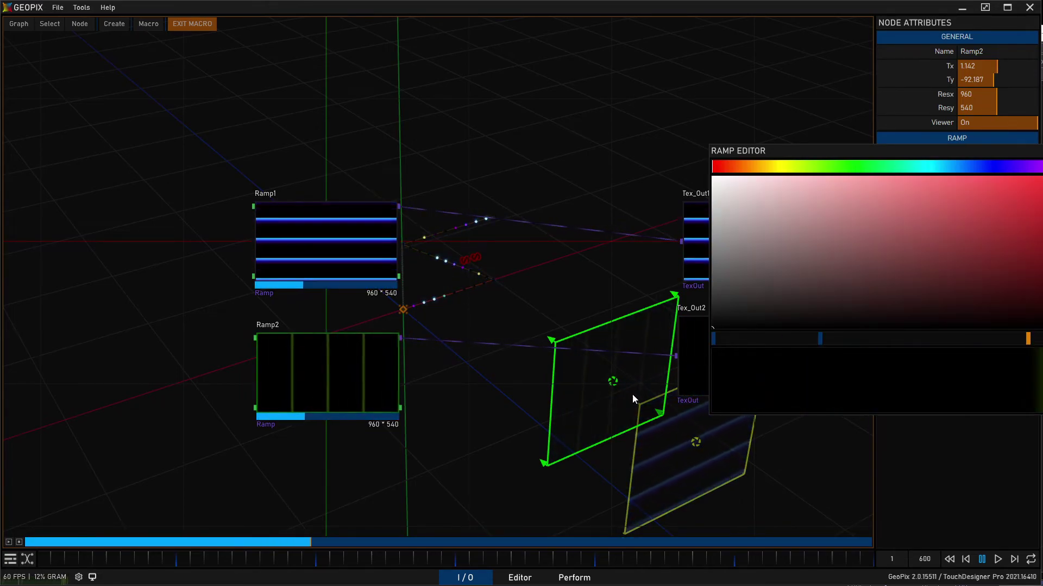
Make Ramp2's remaining olive gradient key bright red and close the ramp editor.
left_click(1042, 338)
left_click_drag(1042, 288, 1042, 179)
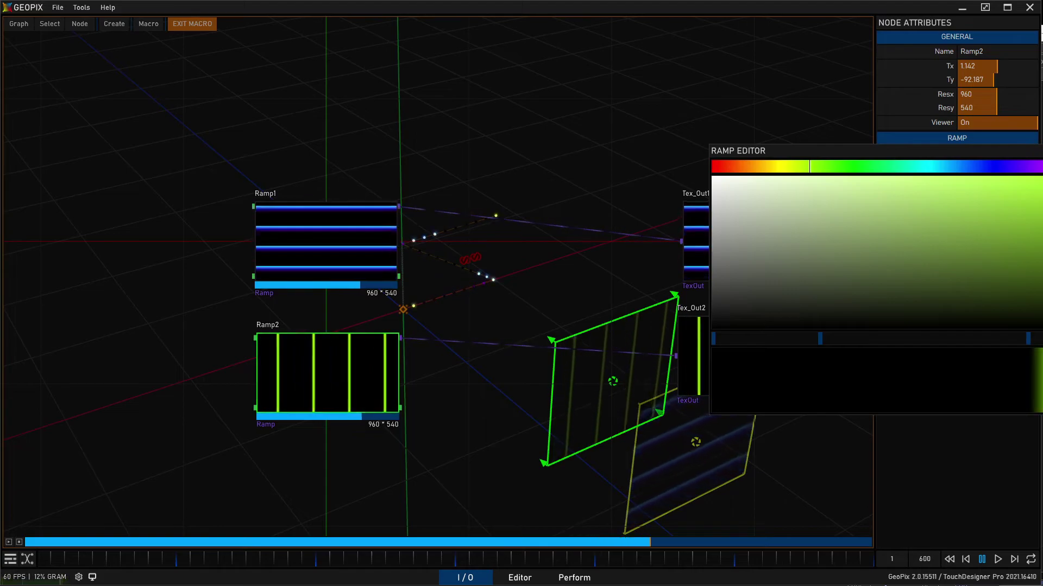
left_click(1042, 166)
left_click(1042, 151)
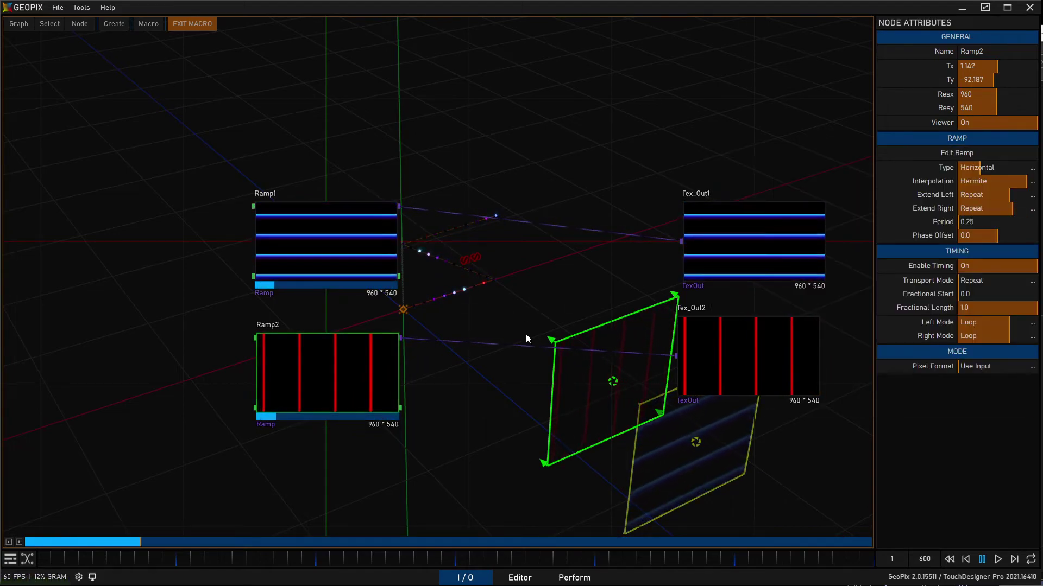
Check the red pattern in the Editor, then reset Ramp2's Period to 1.0 in the macro.
left_click(526, 579)
middle_click_drag(612, 290, 485, 270)
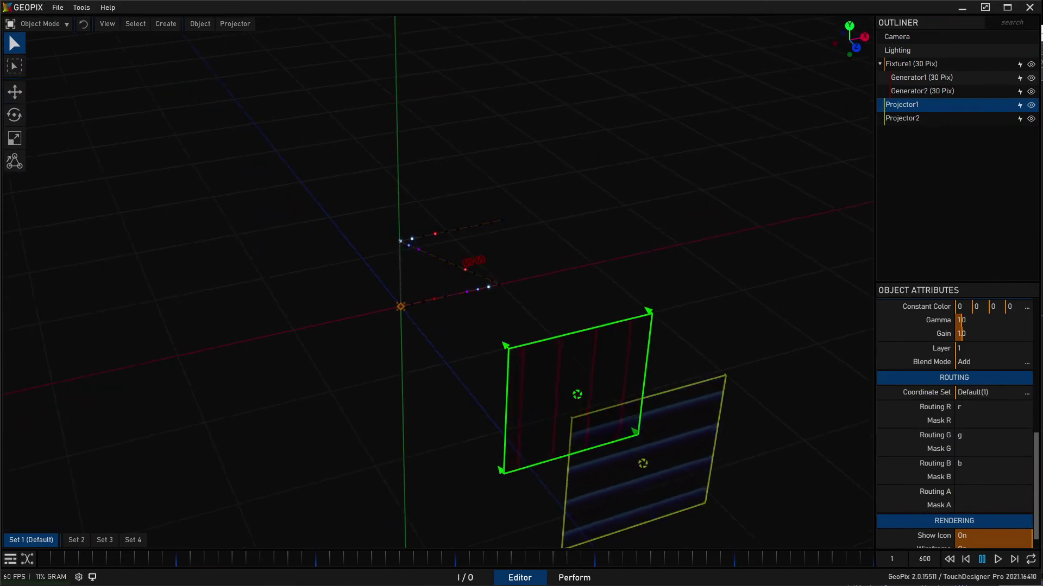
left_click(465, 578)
left_click(394, 409)
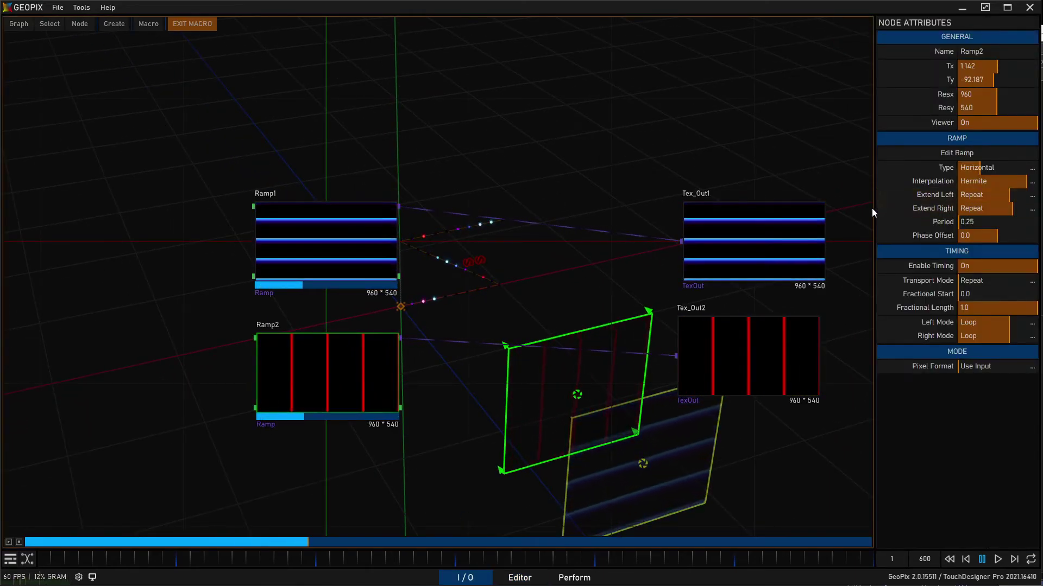
right_click(964, 221)
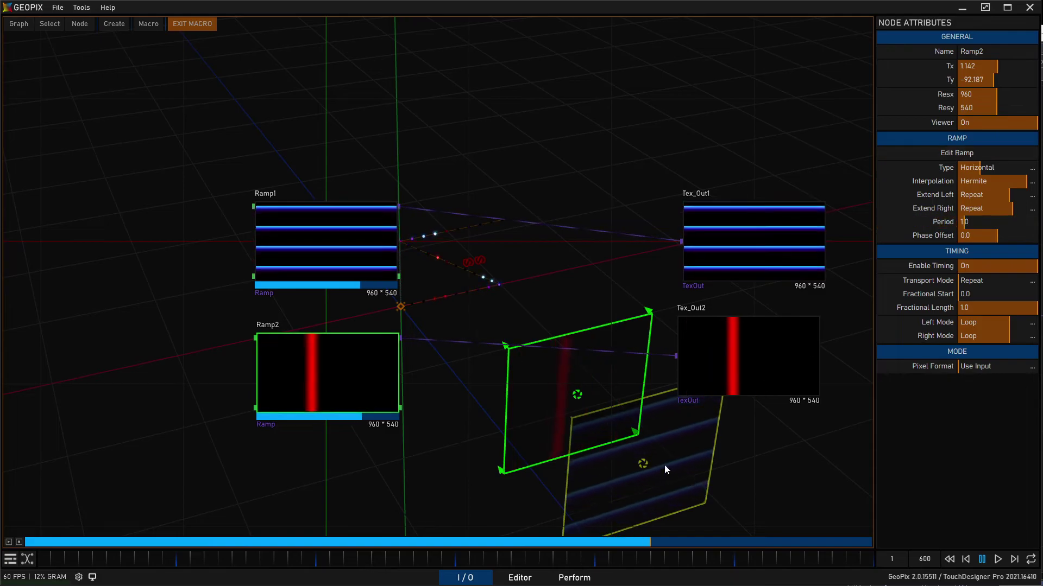
In the Editor, select Projector2 and examine from several angles how both projectors' patterns light Fixture1.
left_click(520, 578)
middle_click_drag(571, 240, 461, 327)
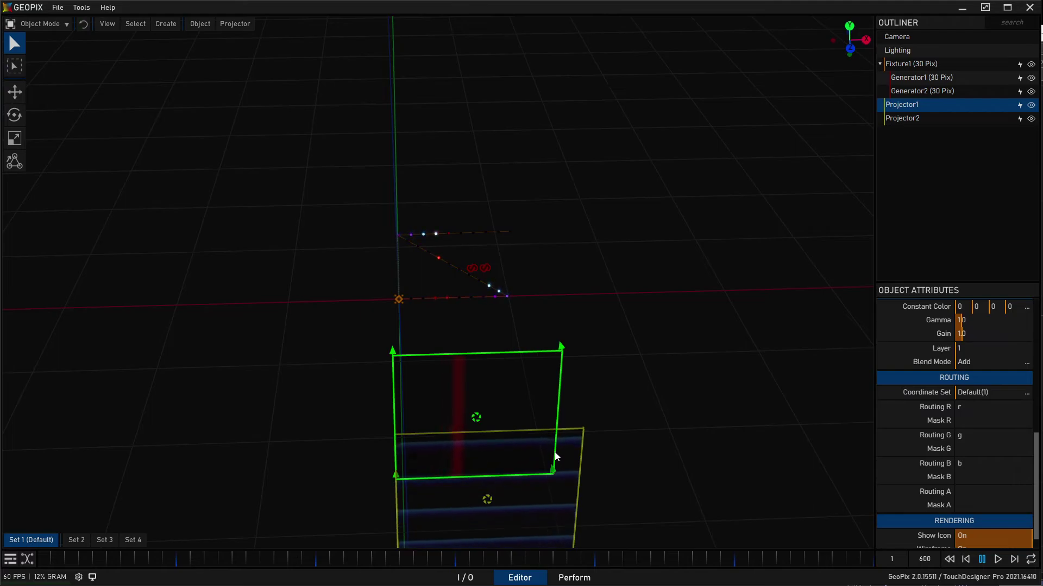
left_click(486, 500)
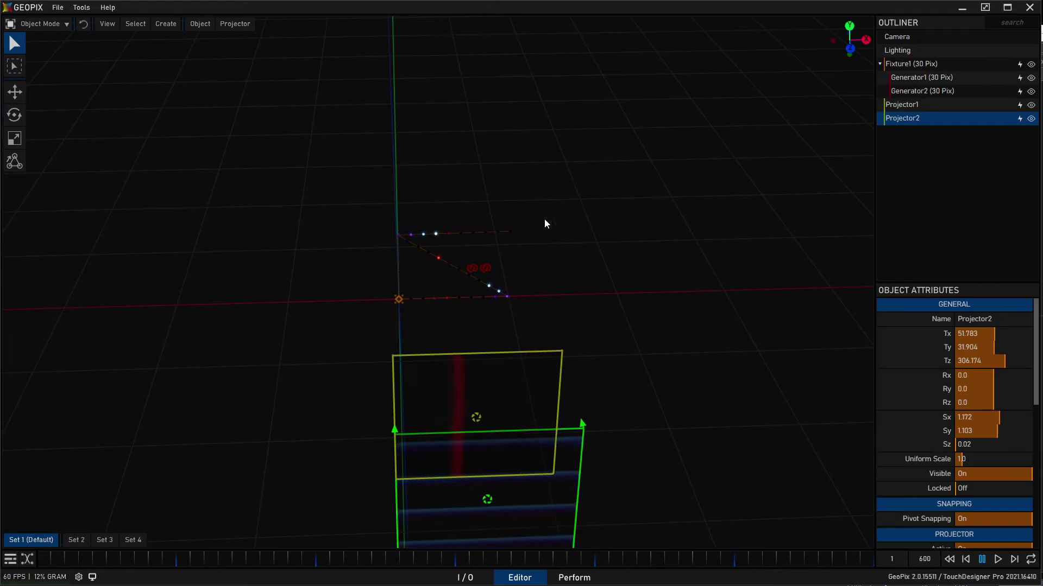
middle_click_drag(340, 206, 441, 206)
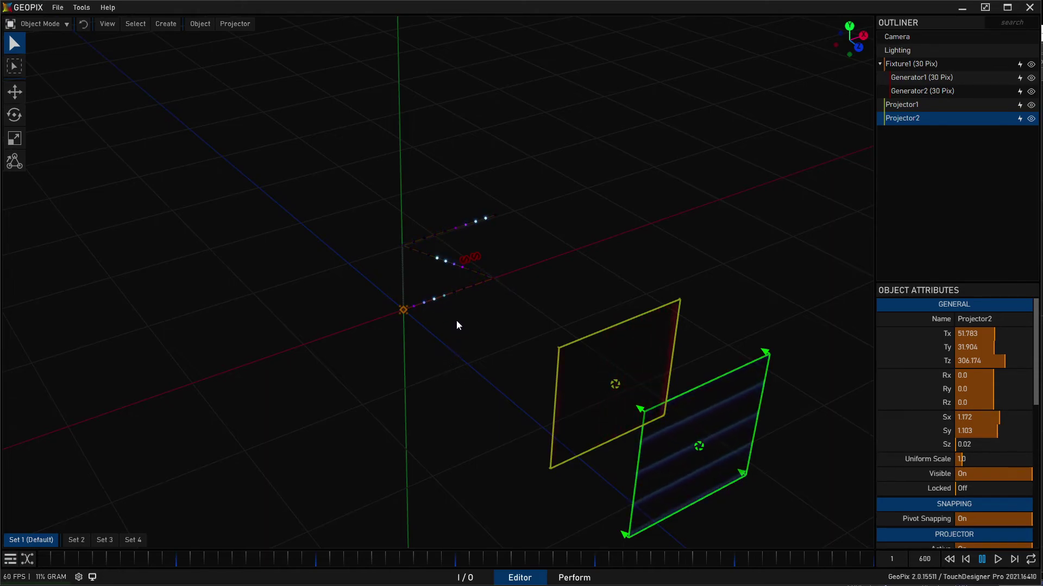
middle_click_drag(533, 282, 466, 272)
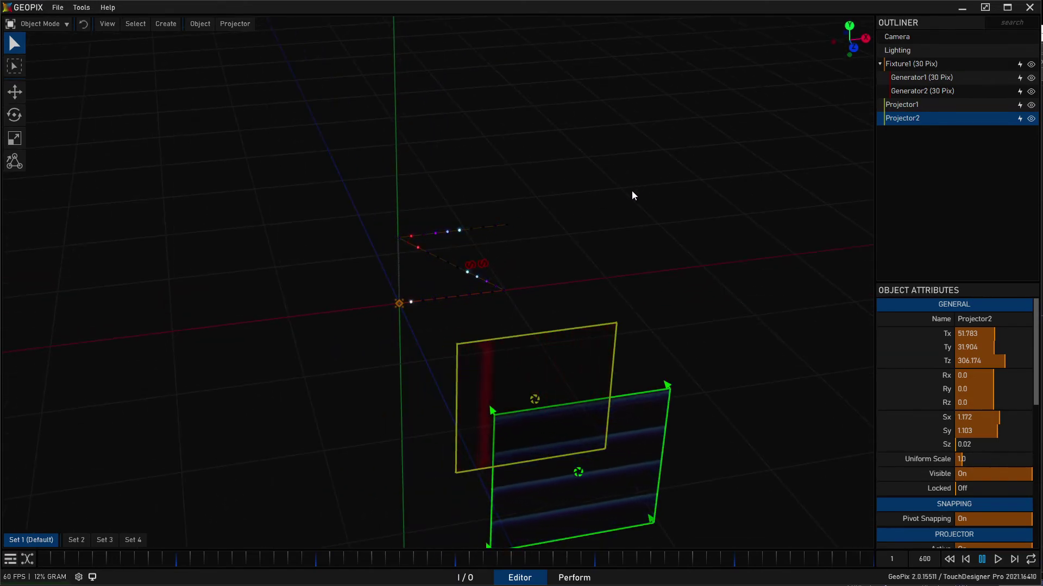
Delete Generator2 from Fixture1 and show coordinate Set 2 up close.
left_click(946, 91)
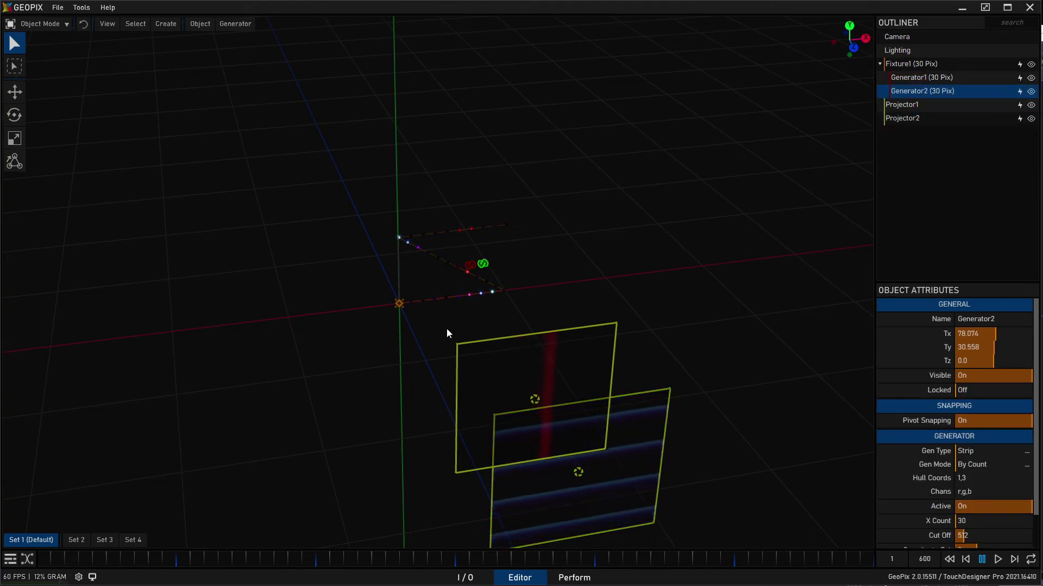
key("Delete")
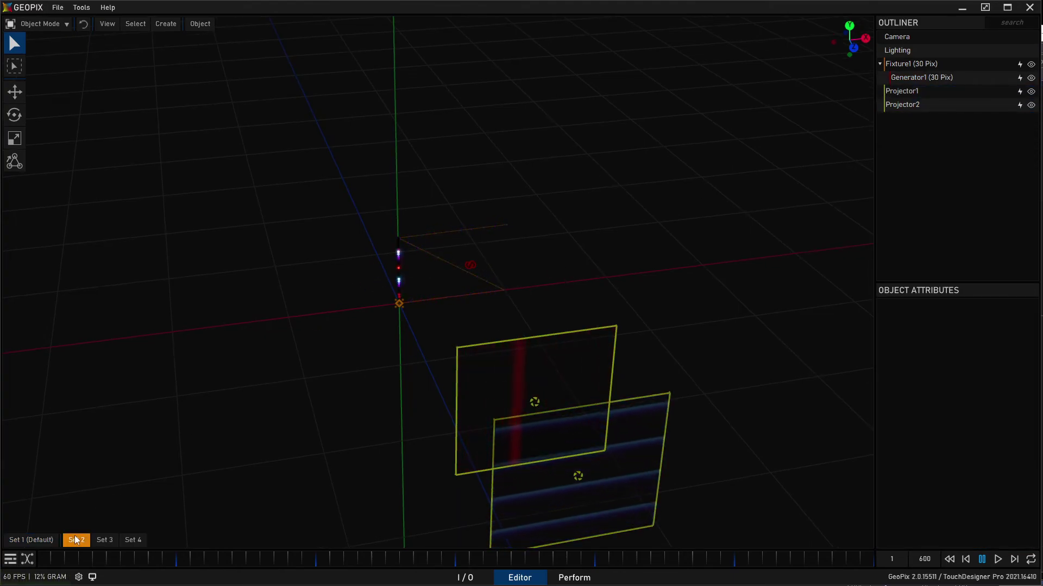
scroll(376, 219, "up", 9)
scroll(253, 246, "down", 1)
middle_click_drag(333, 270, 413, 274)
Select Fixture1 and switch from Object Mode to Pix Mode.
left_click(56, 27)
left_click(45, 36)
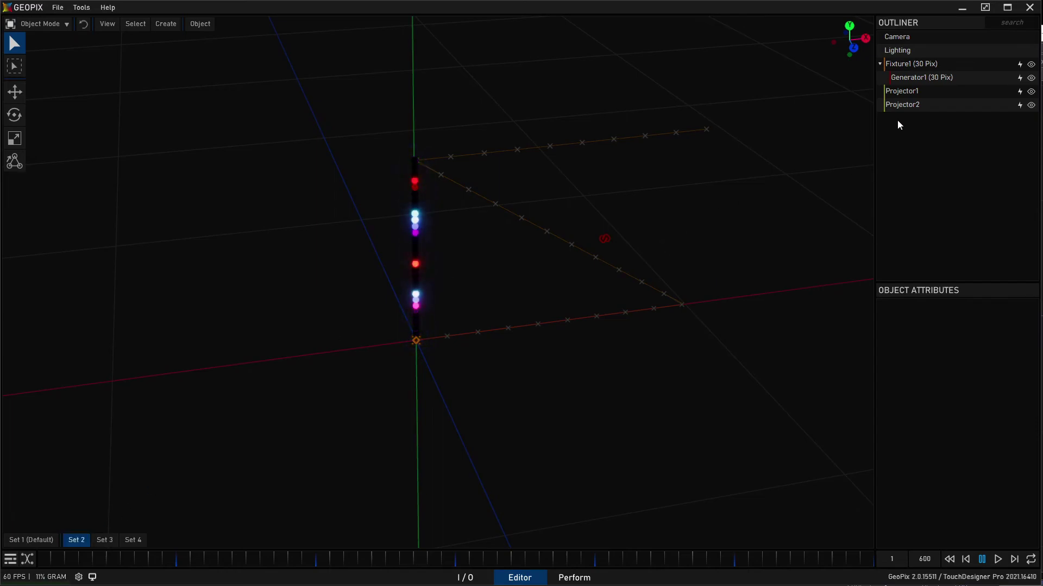
left_click(918, 63)
left_click(41, 24)
left_click(43, 37)
left_click(41, 24)
left_click(38, 51)
In Set 2, move Pix_17 off the vertical line along negative X and slightly up along Y.
scroll(384, 210, "up", 5)
middle_click_drag(393, 212, 432, 211)
left_click(427, 175)
key("w")
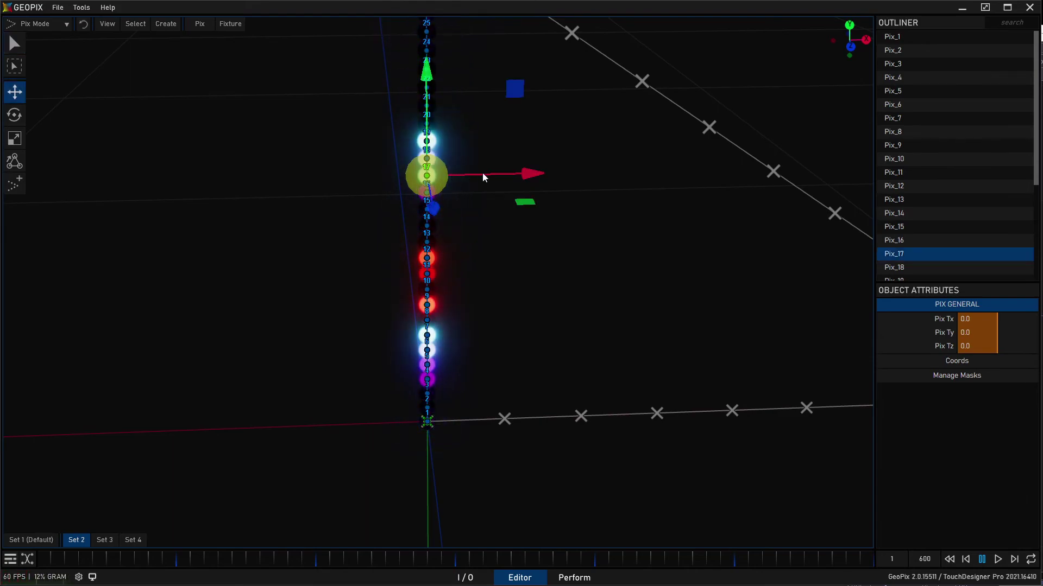
left_click_drag(472, 175, 417, 174)
left_click_drag(367, 82, 367, 67)
Move Pix_16 off the vertical line along positive X and slightly down along Y.
left_click(427, 195)
left_click_drag(473, 194, 549, 192)
left_click_drag(507, 98, 507, 114)
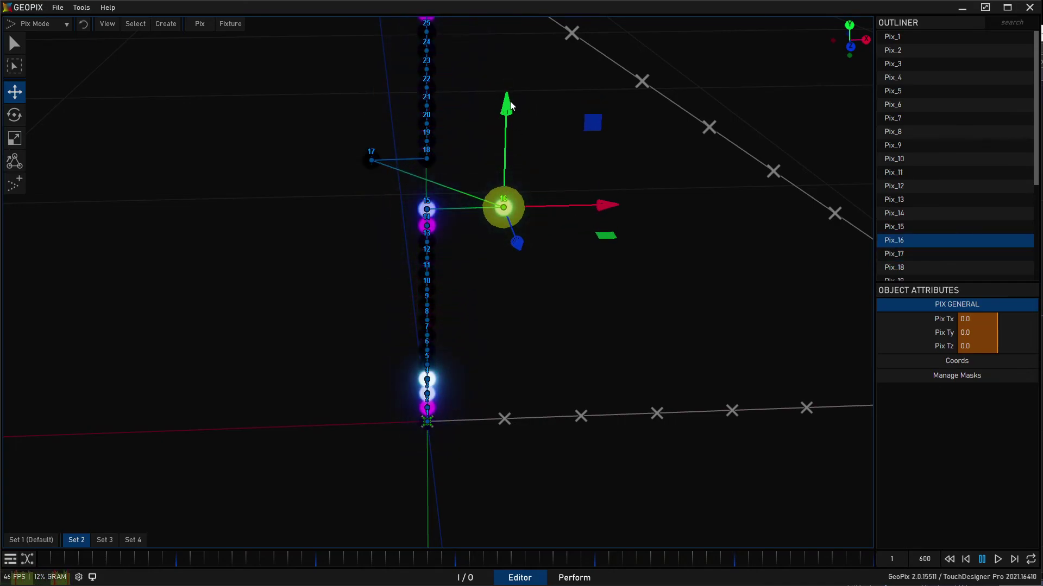
Return from Pix Mode to Object Mode and select Projector2 in the viewport.
left_click(37, 24)
left_click(33, 39)
scroll(314, 232, "down", 5)
middle_click_drag(332, 225, 362, 196)
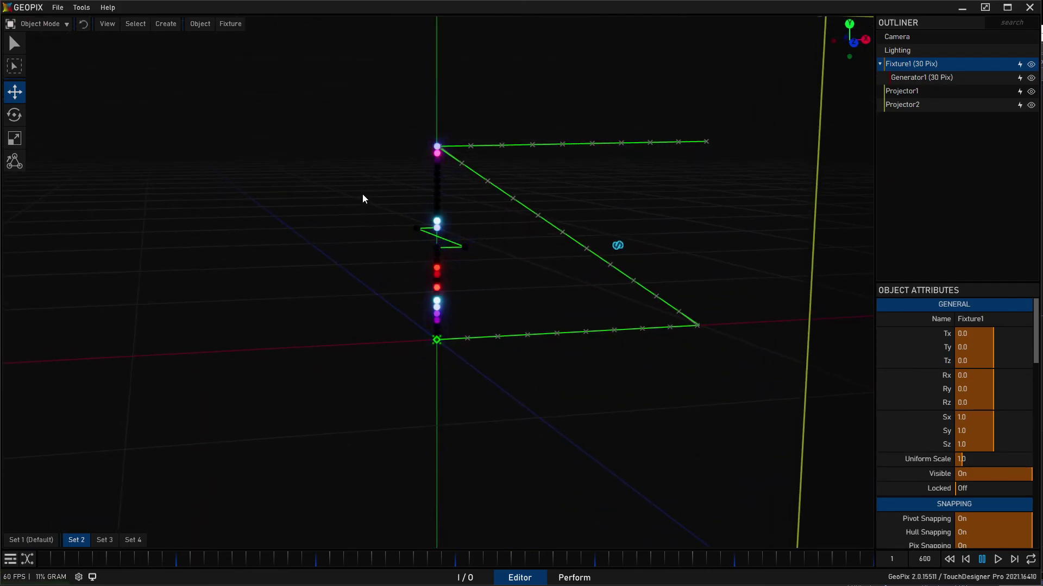
middle_click_drag(434, 180, 596, 410)
left_click(543, 358)
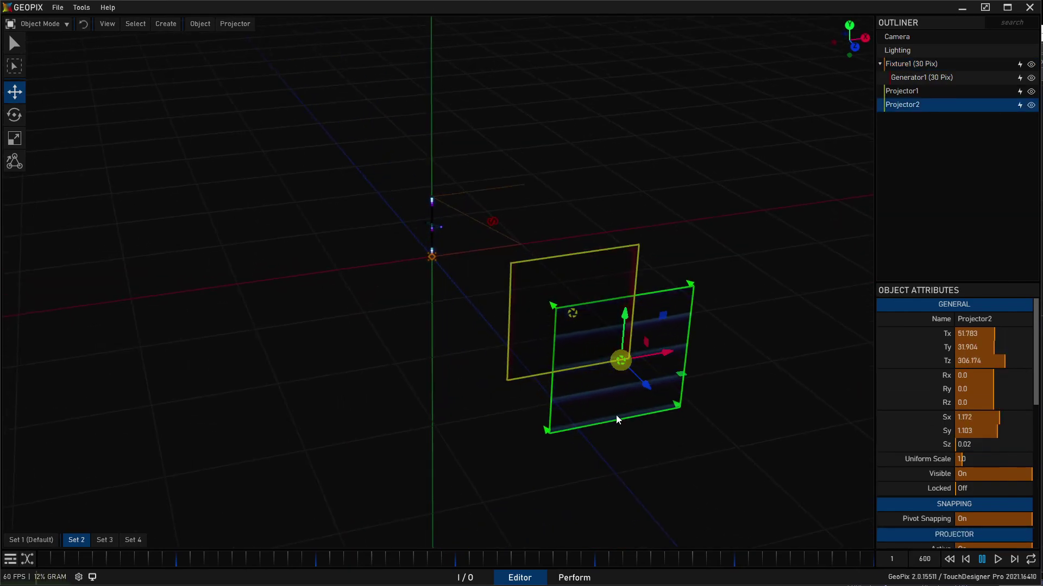
Display coordinate Set 1 (Default) with the fixture and both projectors in view, and switch from the Move tool to the Select tool.
left_click(32, 540)
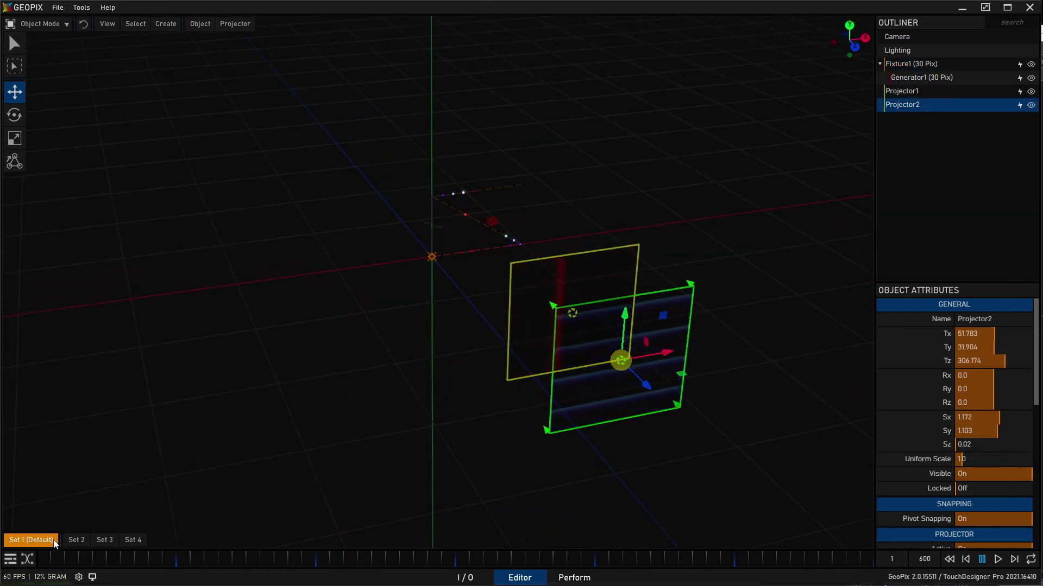
middle_click_drag(332, 288, 447, 220)
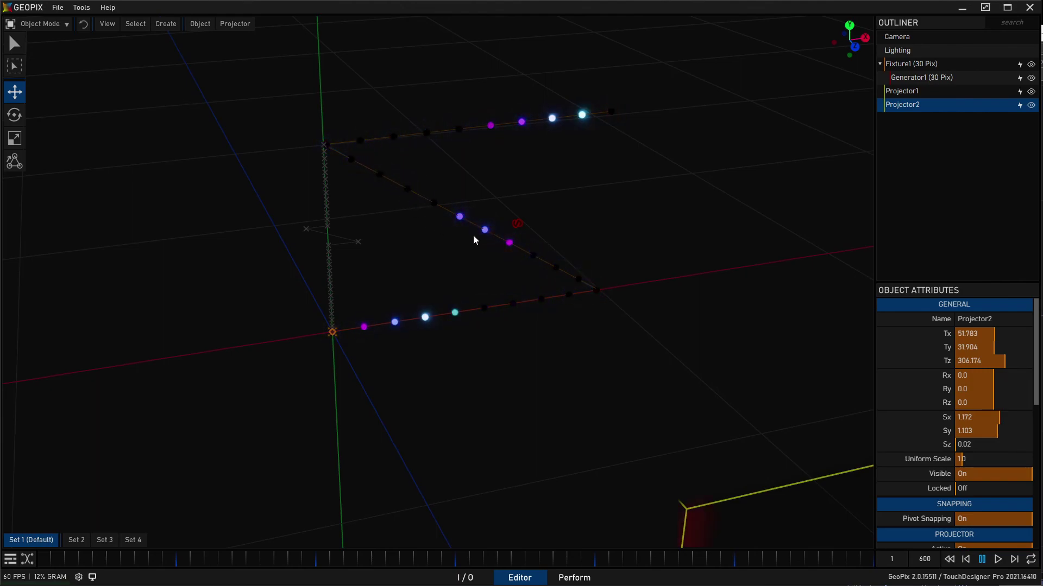
left_click(77, 540)
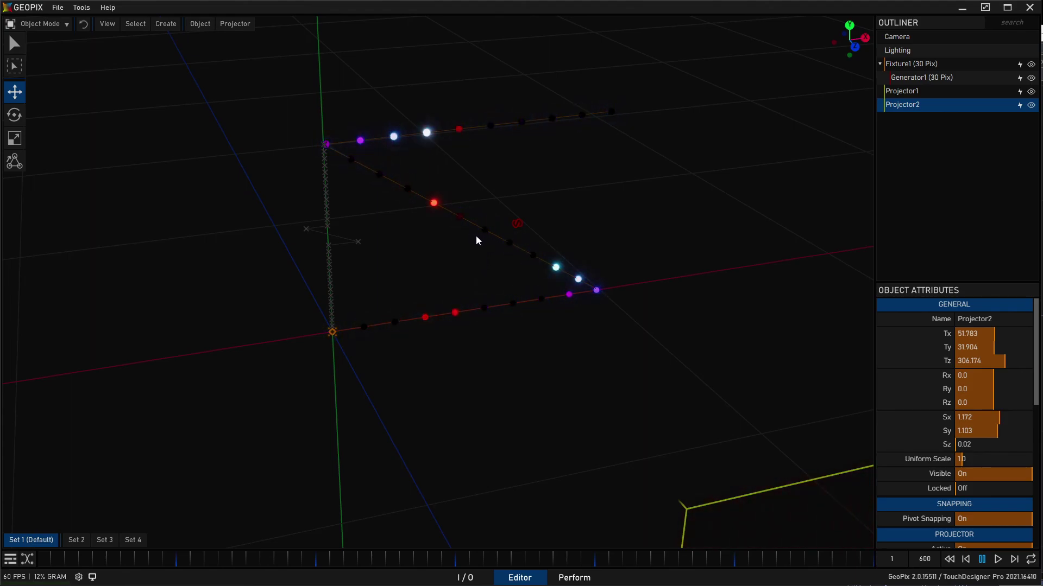
scroll(476, 236, "down", 6)
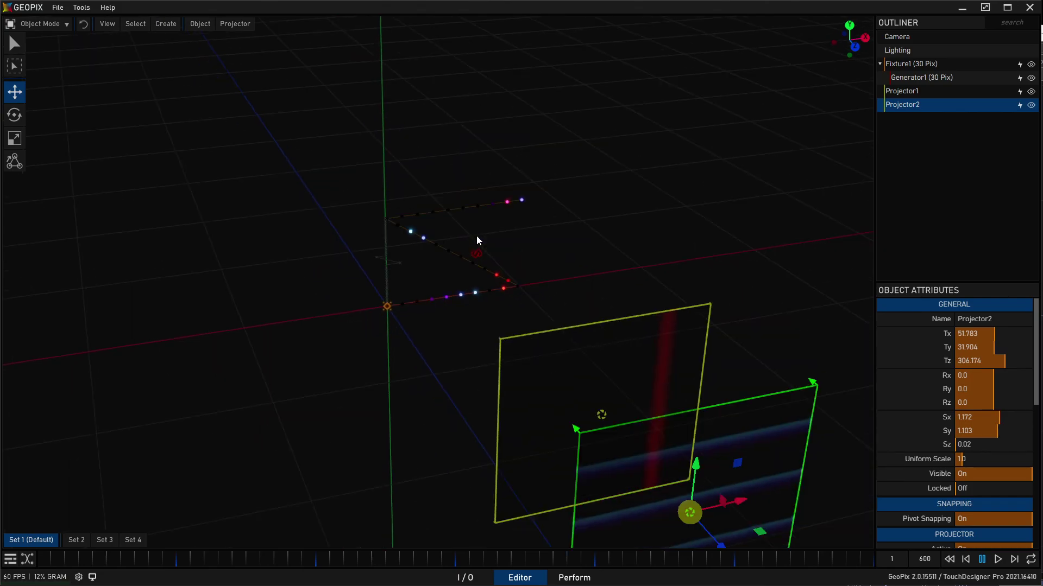
middle_click_drag(563, 293, 427, 308)
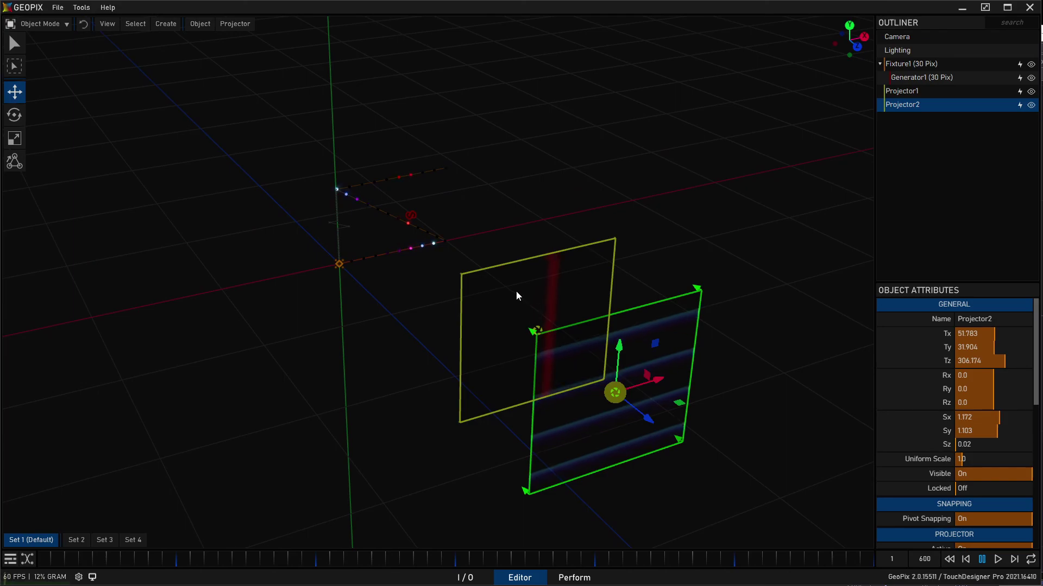
key("q")
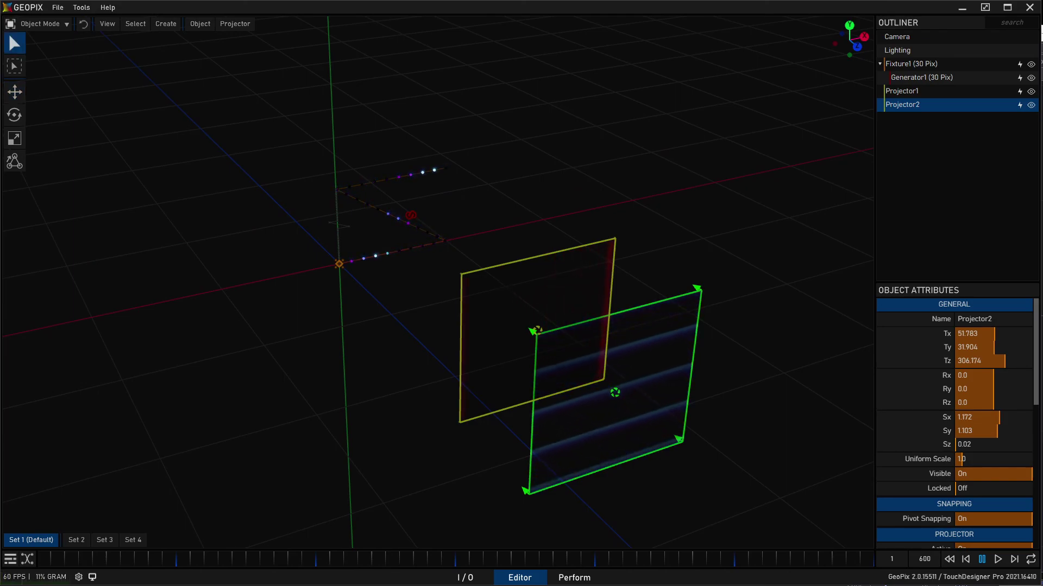